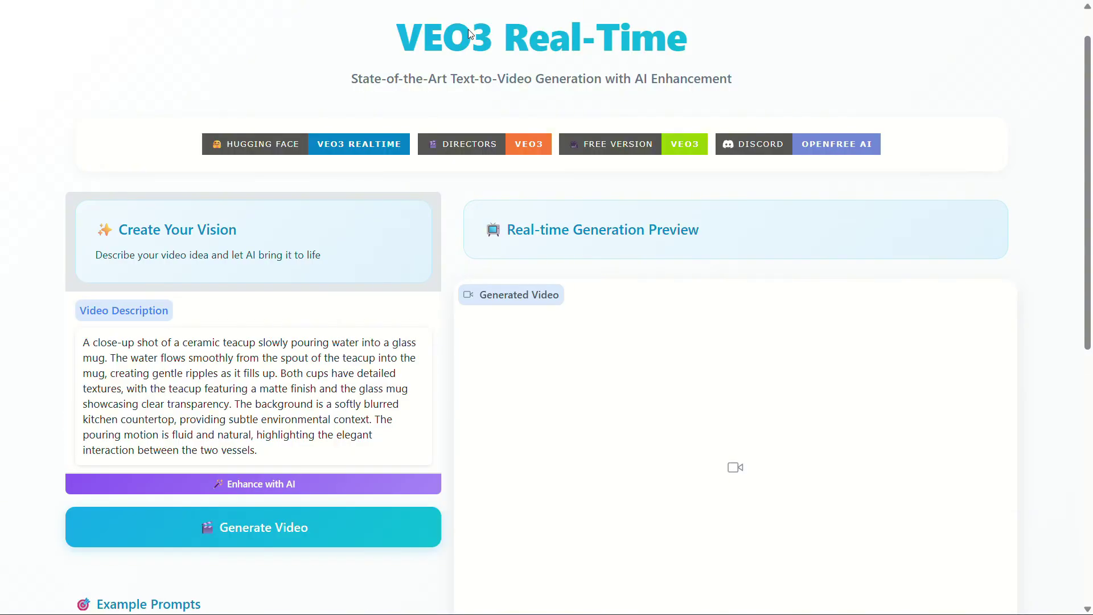
Step: Generate the 4-second 832×480 teacup-pouring video and scroll down to its Download panel
left_click(256, 527)
scroll(598, 354, "down", 2)
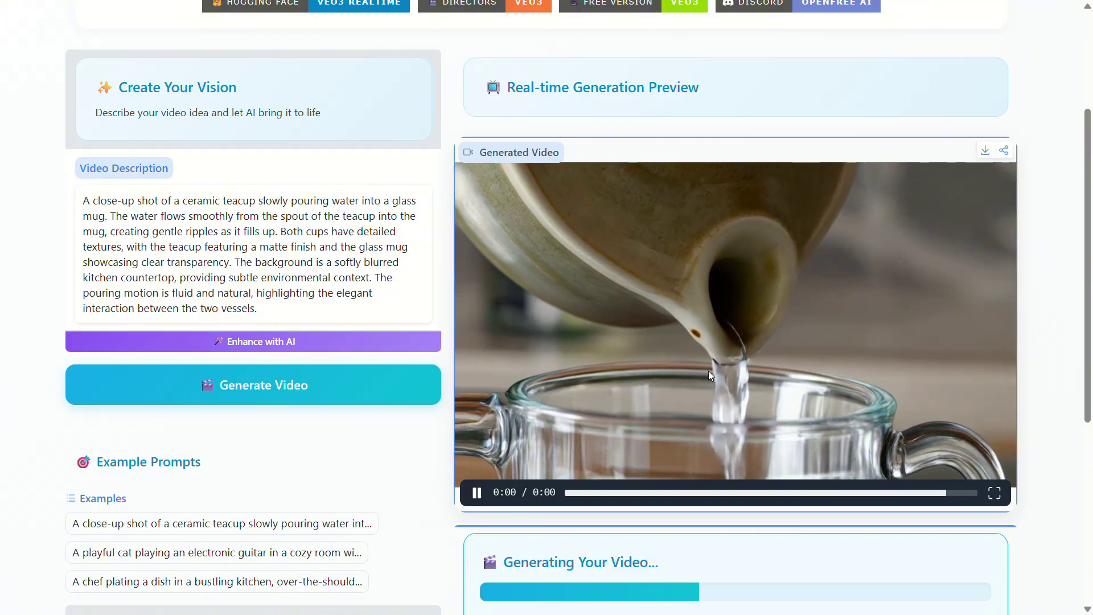
scroll(784, 417, "down", 1)
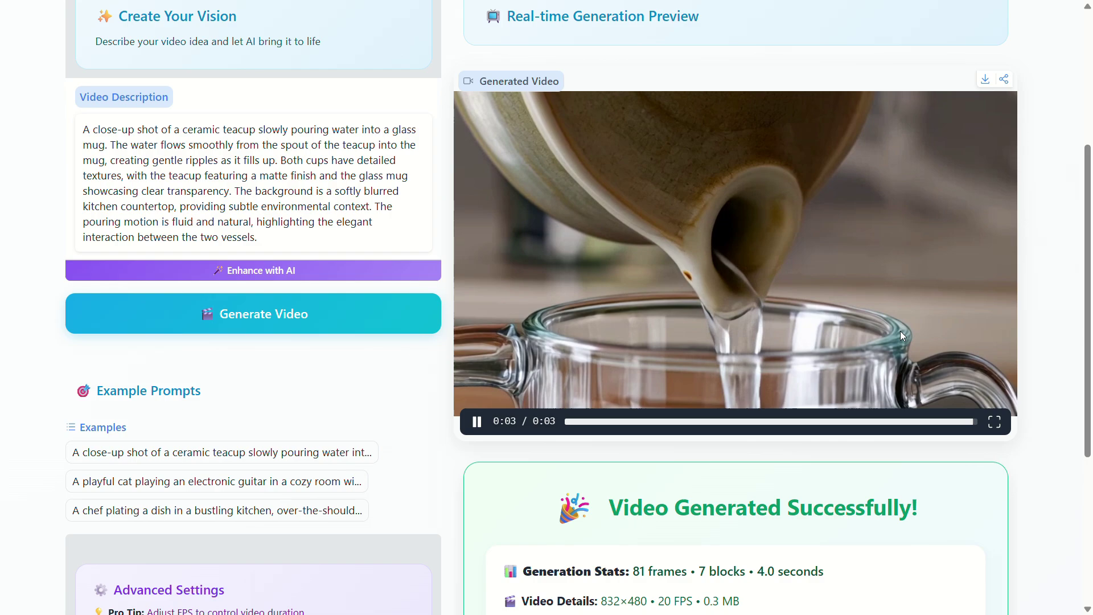
scroll(901, 332, "down", 3)
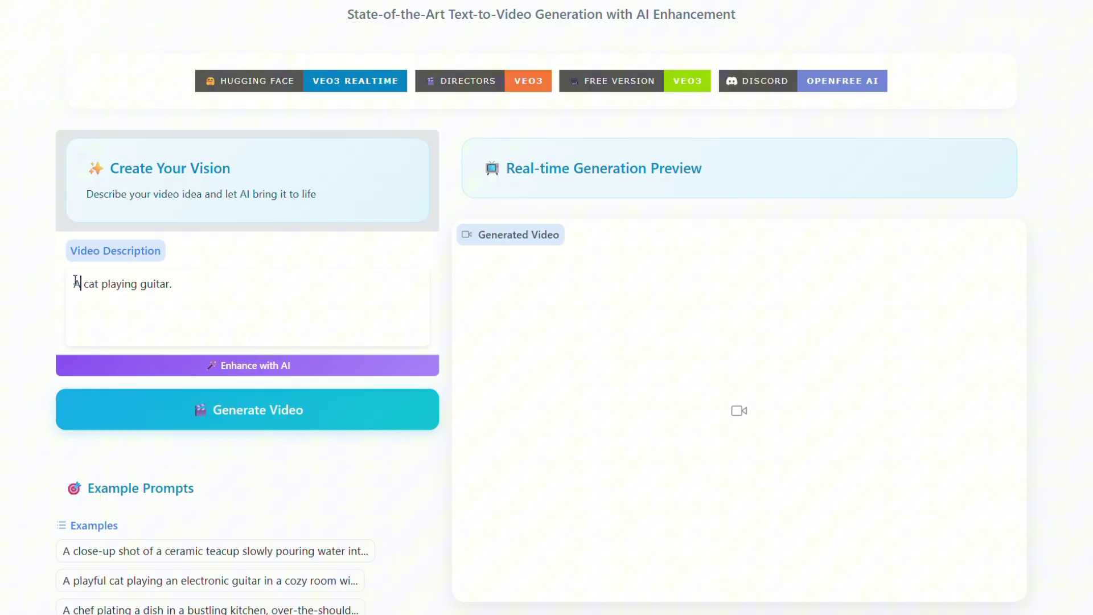
Step: Enhance 'A cat playing guitar.' into a detailed description with AI and generate its video
left_click_drag(69, 279, 47, 260)
left_click(225, 281)
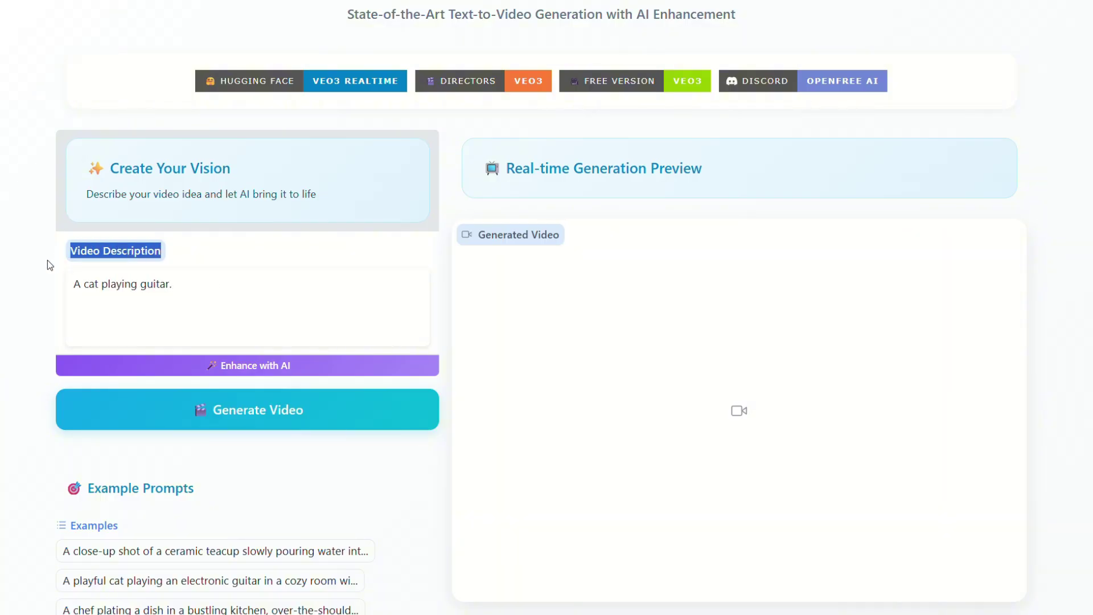
left_click(202, 243)
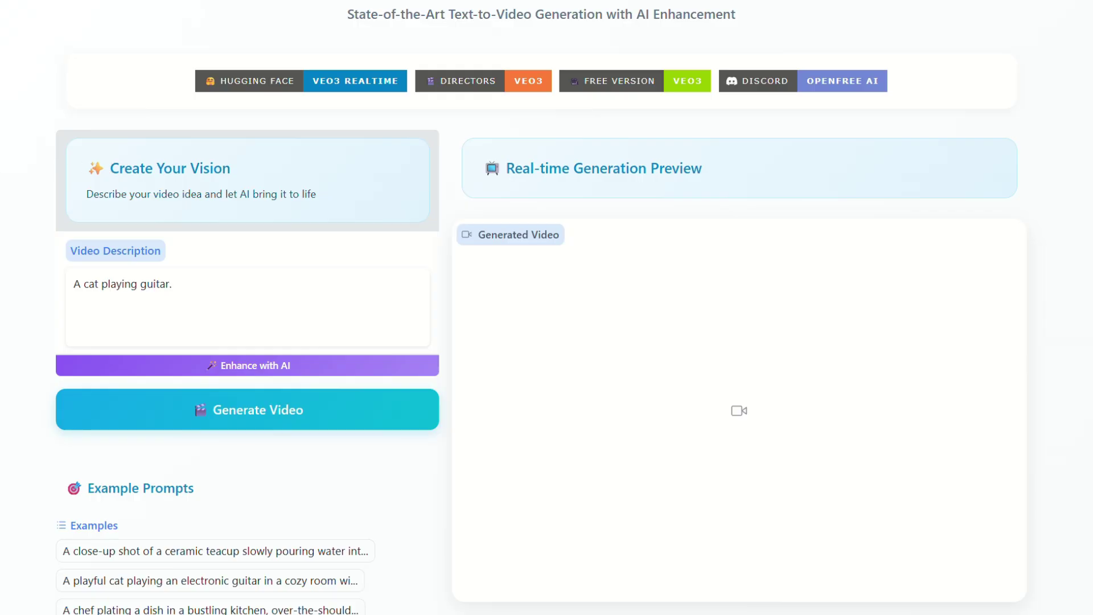
scroll(59, 176, "up", 1)
scroll(897, 207, "down", 1)
scroll(282, 417, "up", 1)
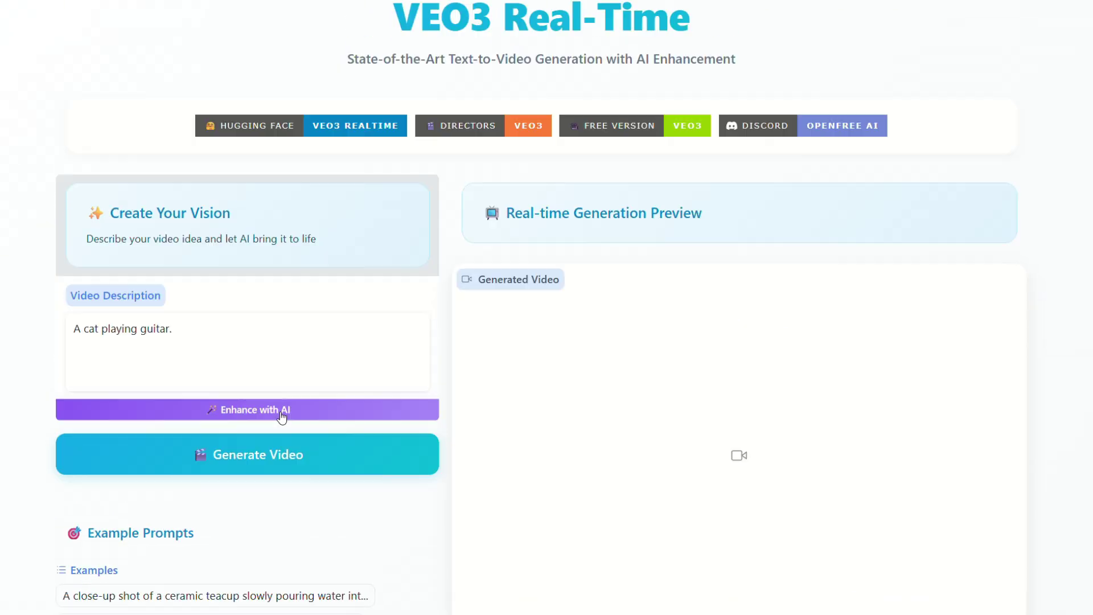
left_click_drag(213, 344, 42, 336)
left_click(296, 415)
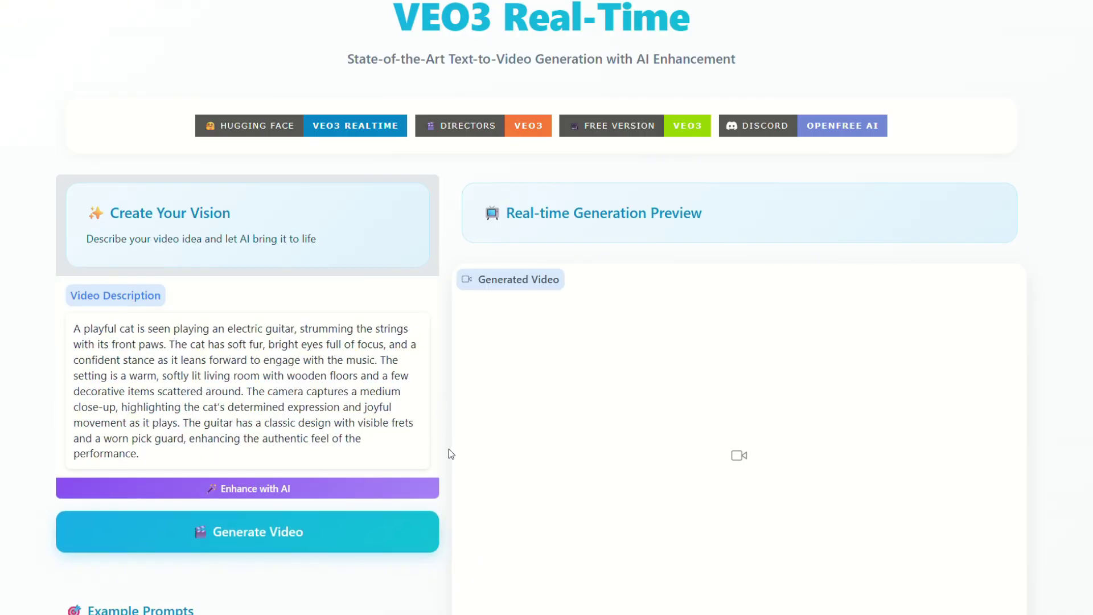
left_click(383, 545)
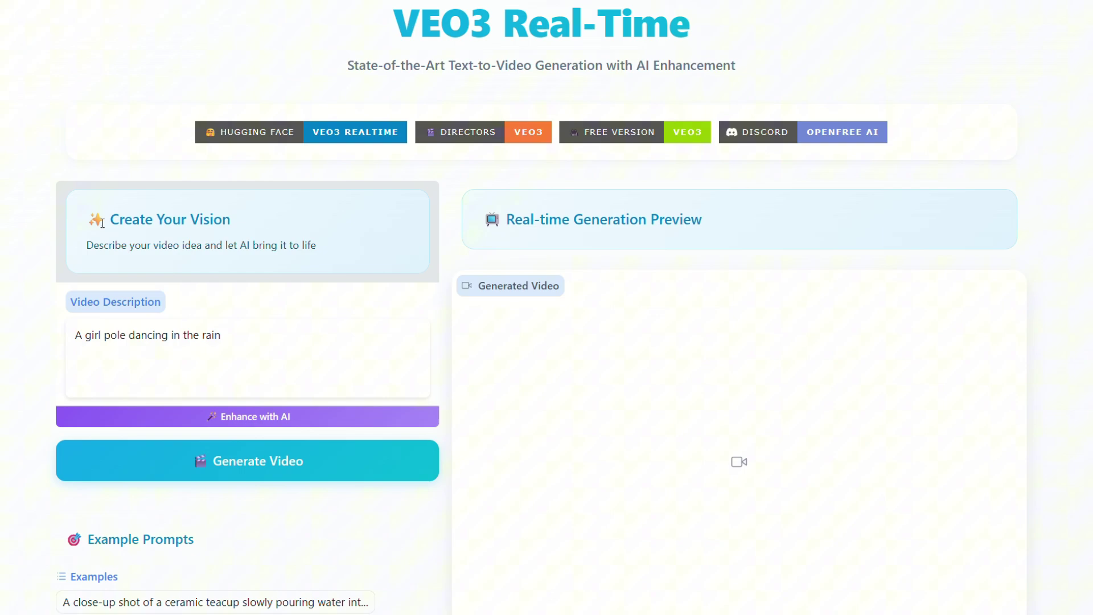
Step: Highlight the Create Your Vision heading and its instruction line
left_click_drag(105, 226, 252, 219)
left_click(278, 216)
left_click_drag(324, 250, 59, 250)
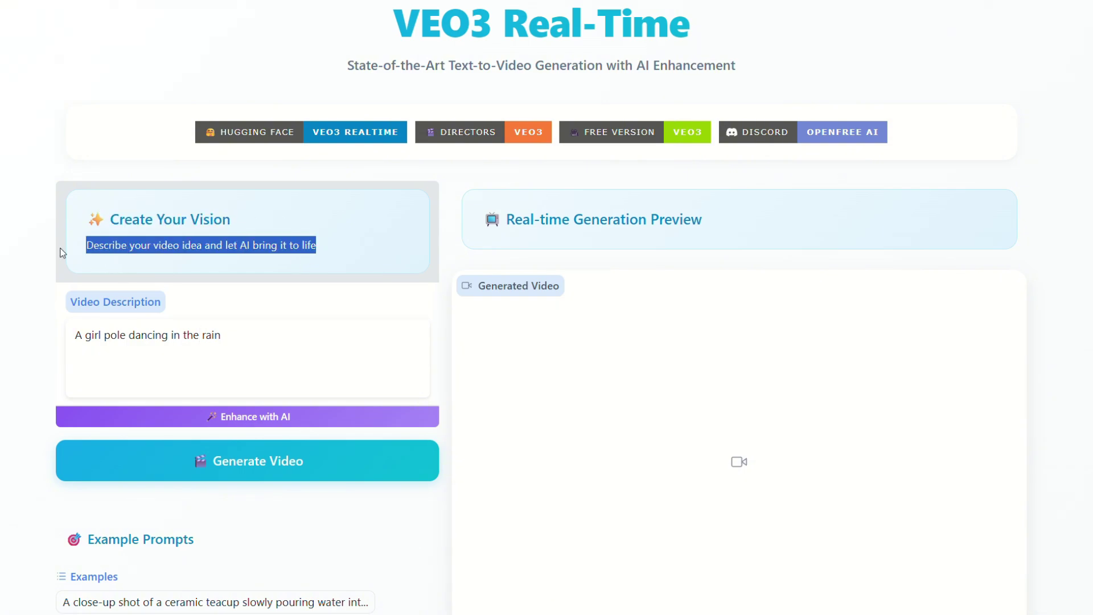
left_click(61, 259)
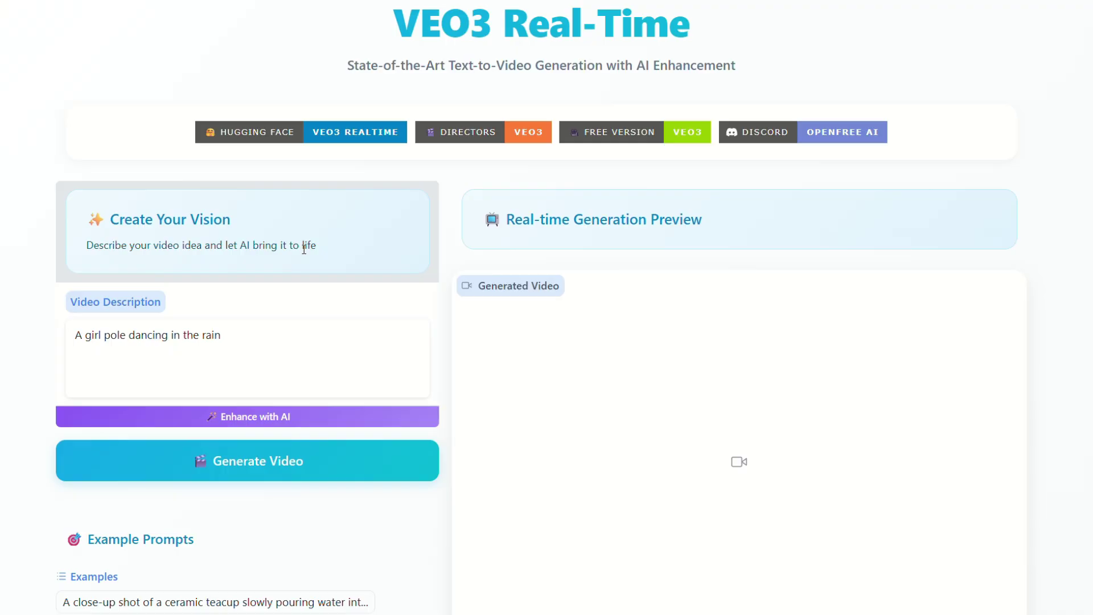
Step: Expand the prompt 'A girl pole dancing in the rain' with Enhance with AI
triple_click(249, 326)
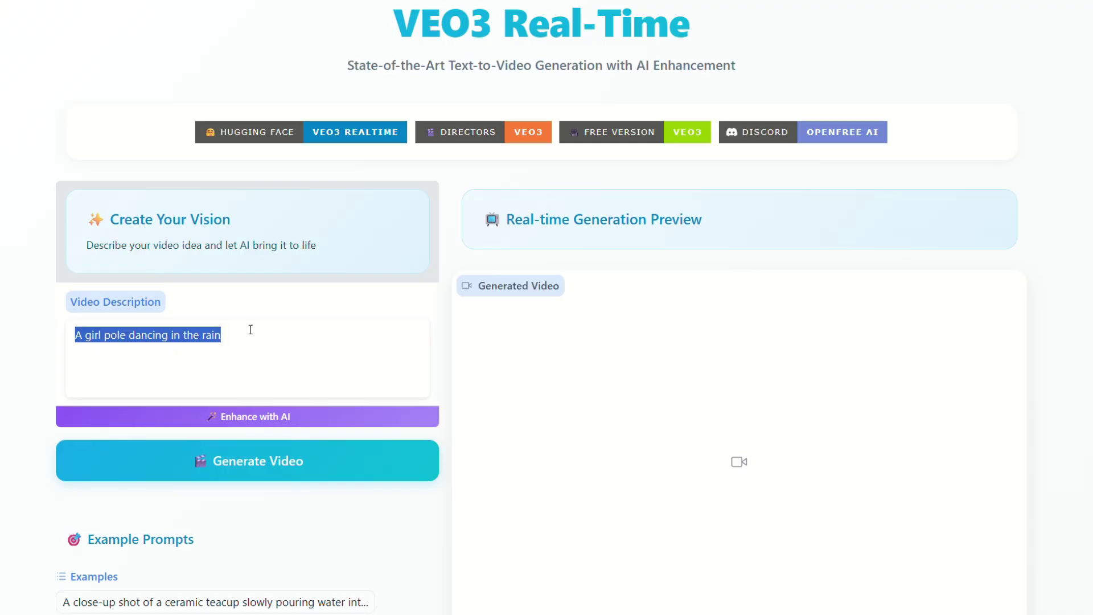
left_click(258, 331)
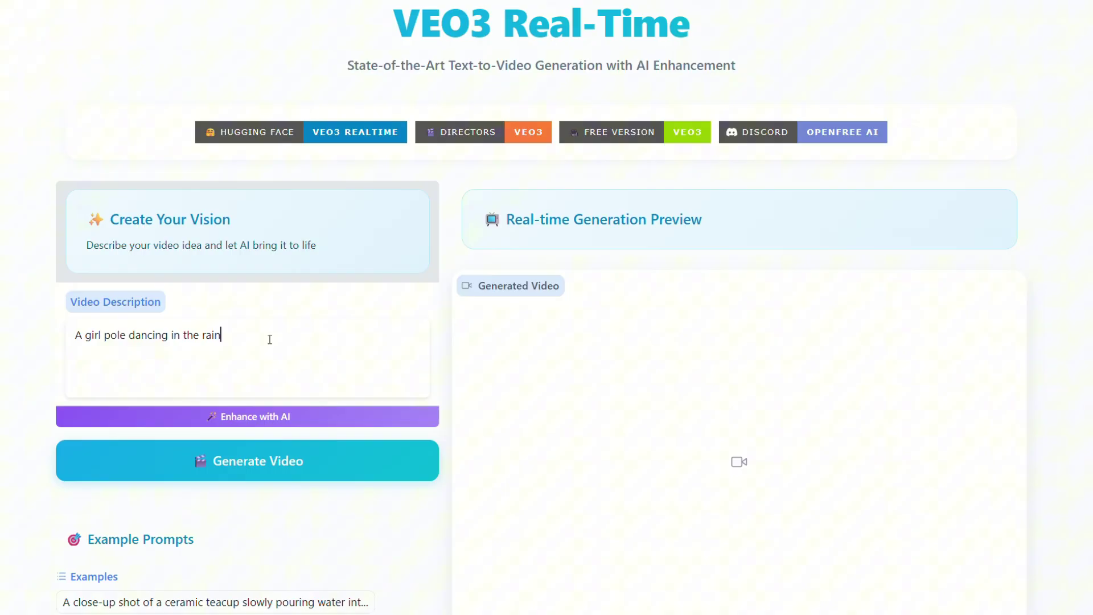
left_click(267, 416)
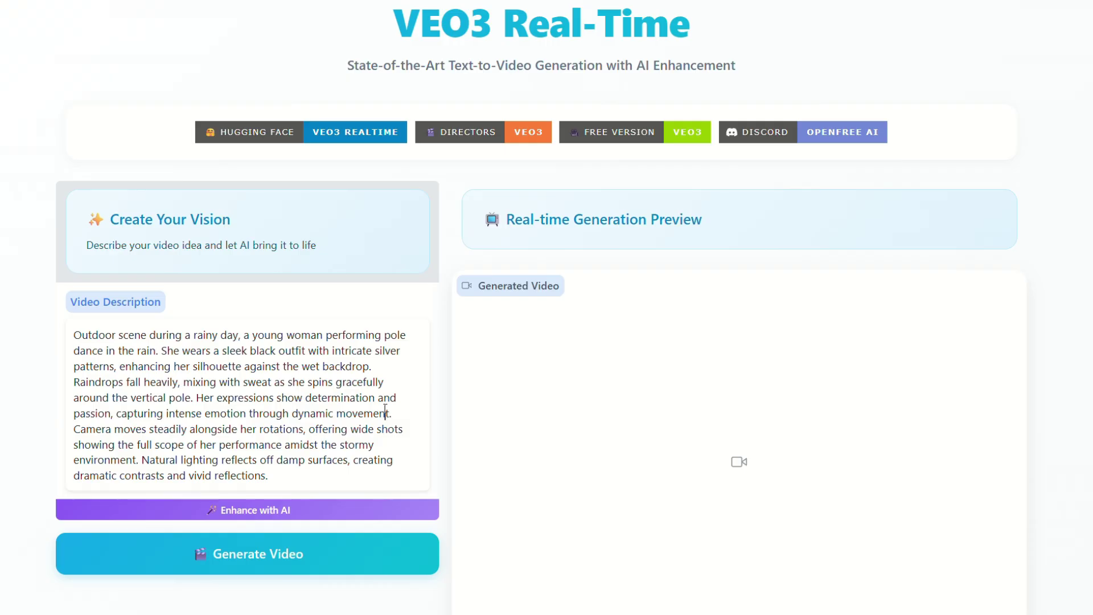
Step: Review the enhanced description's outfit, raindrops and wide-shot lighting passages
left_click_drag(77, 329, 343, 477)
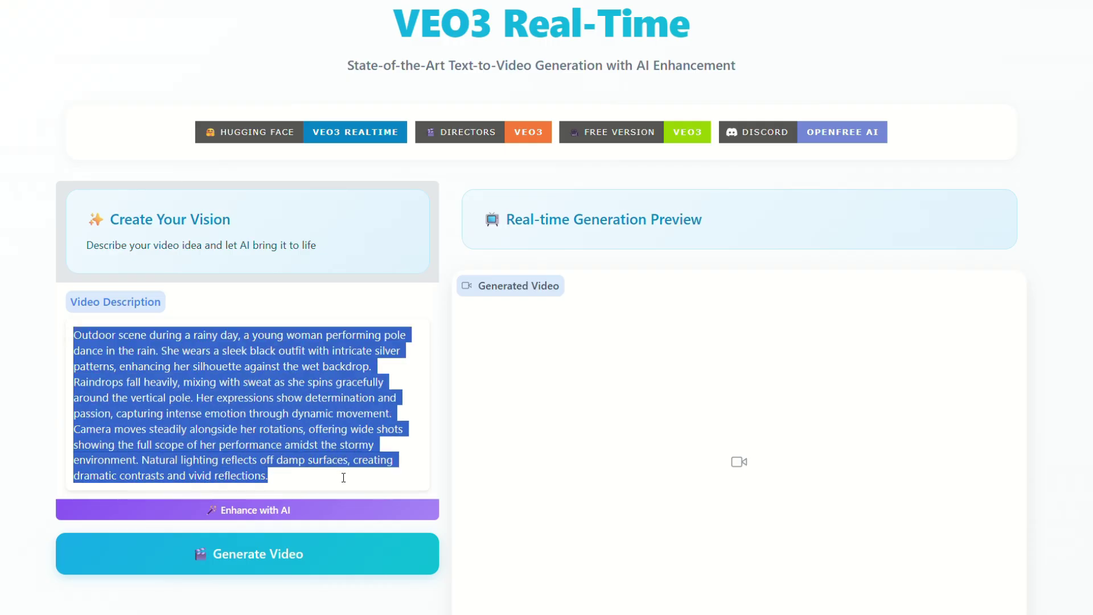
left_click(260, 475)
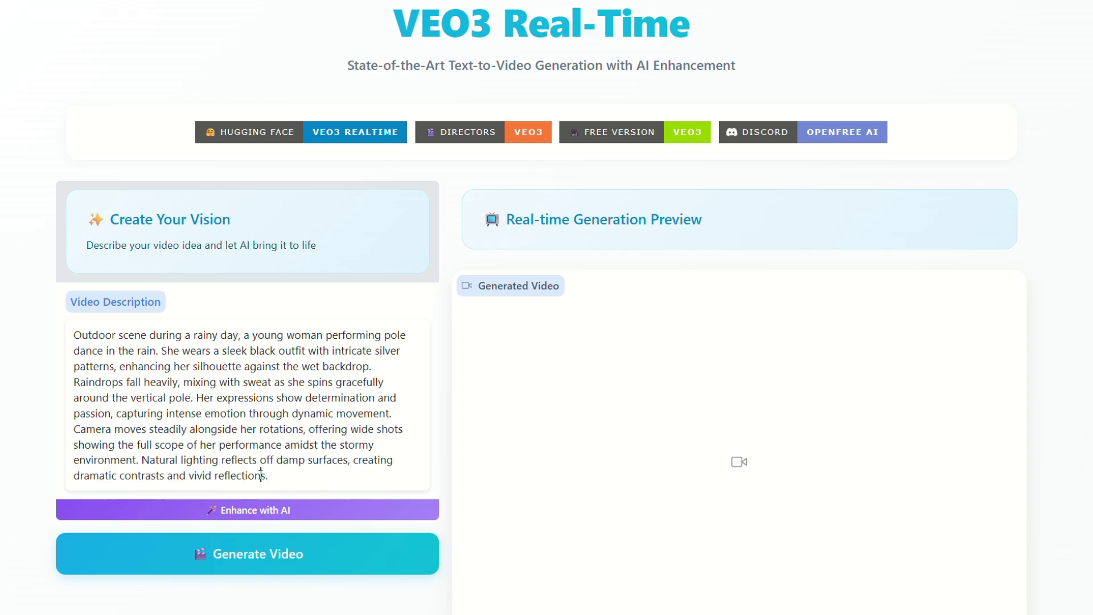
left_click_drag(214, 351, 202, 385)
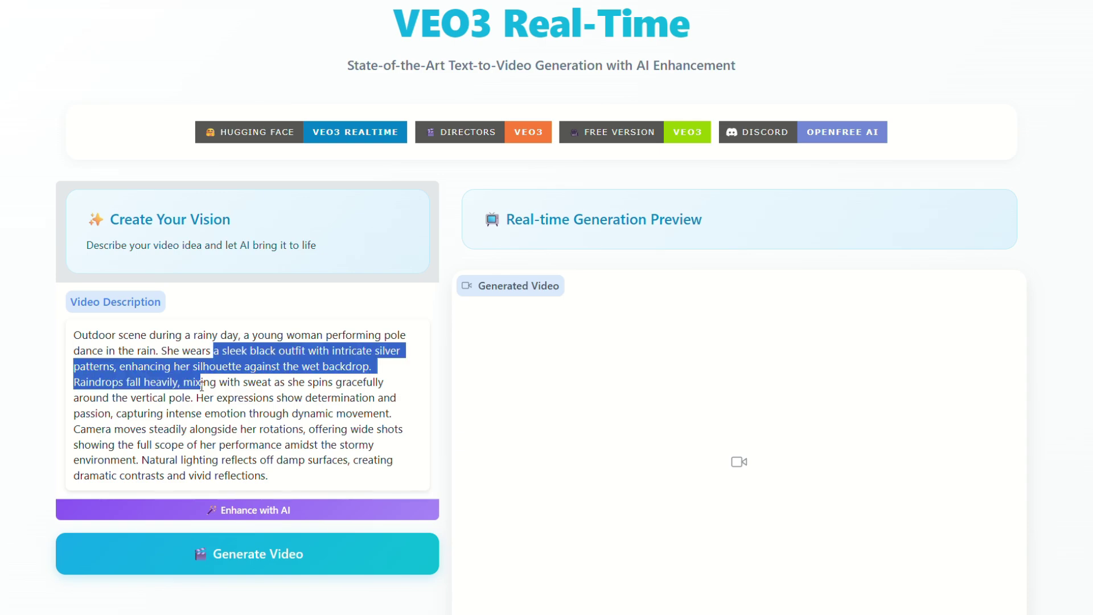
left_click(150, 365)
left_click_drag(81, 381, 362, 392)
left_click(312, 408)
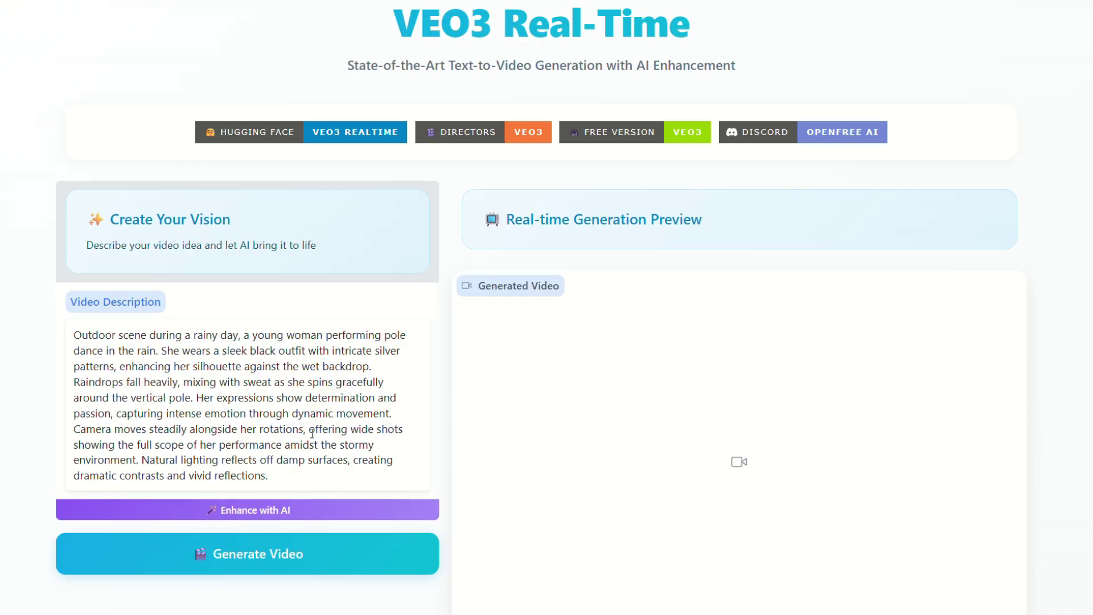
left_click_drag(309, 428, 397, 455)
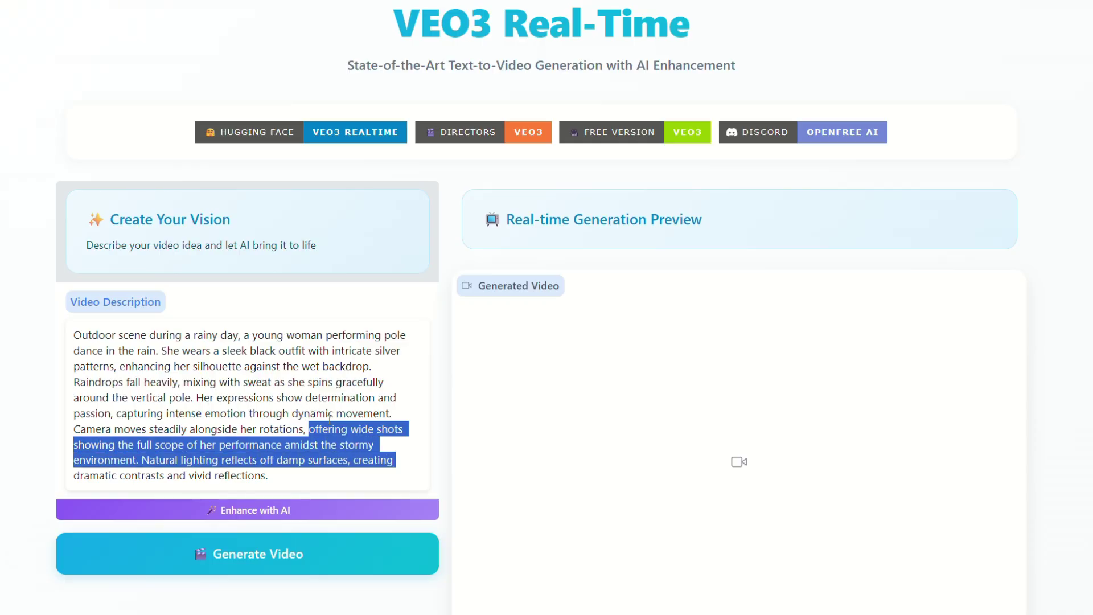
left_click(311, 411)
Step: Review the 'Her expressions' and natural-lighting sentences, then the whole description
left_click_drag(196, 398, 414, 461)
left_click(368, 438)
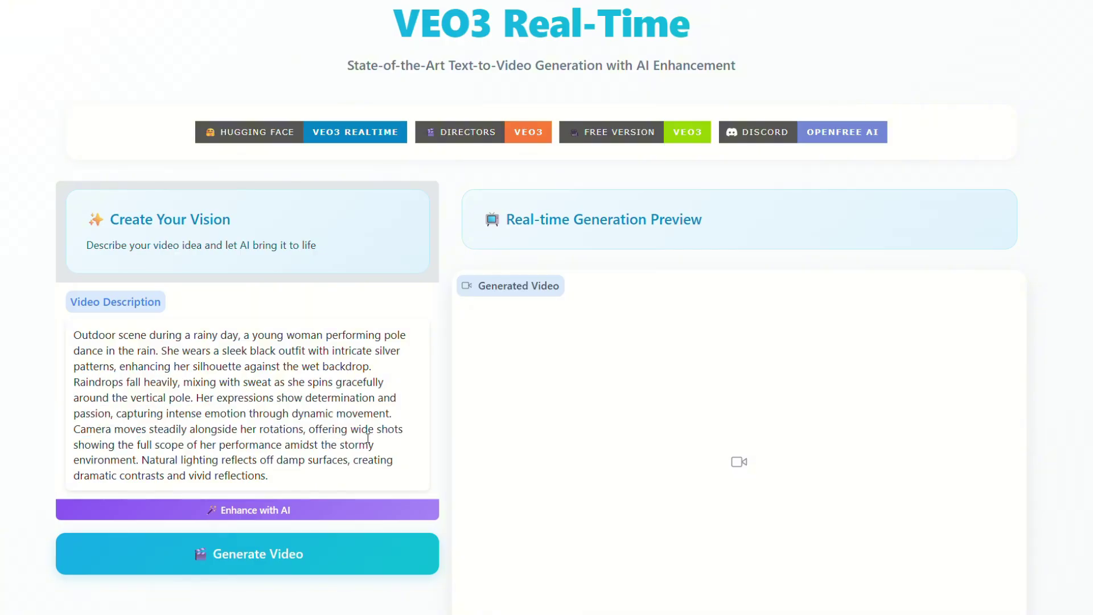
left_click_drag(140, 460, 333, 479)
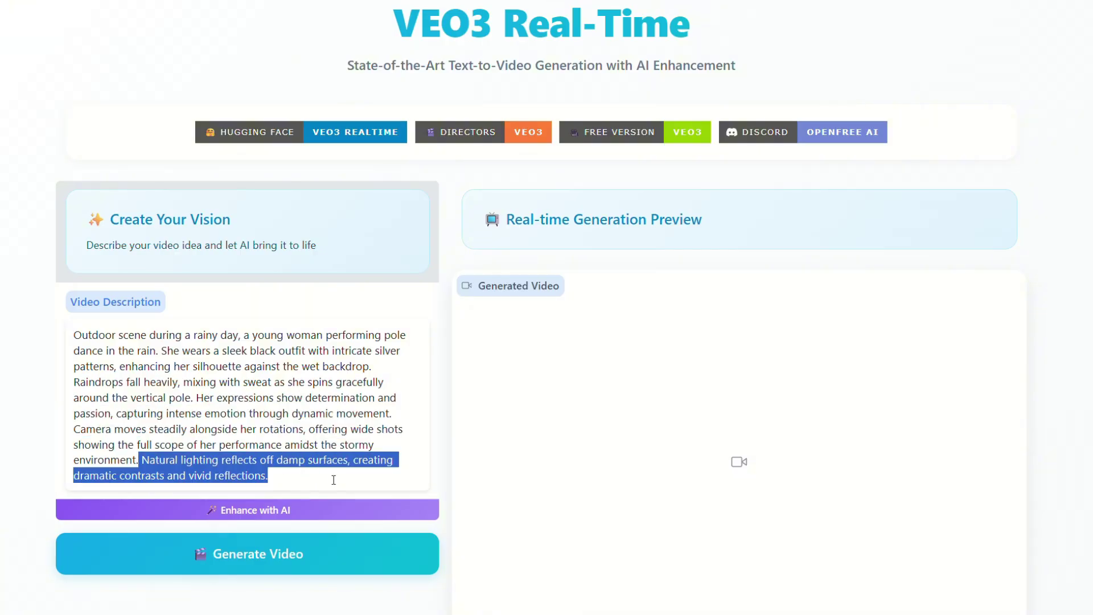
left_click(265, 472)
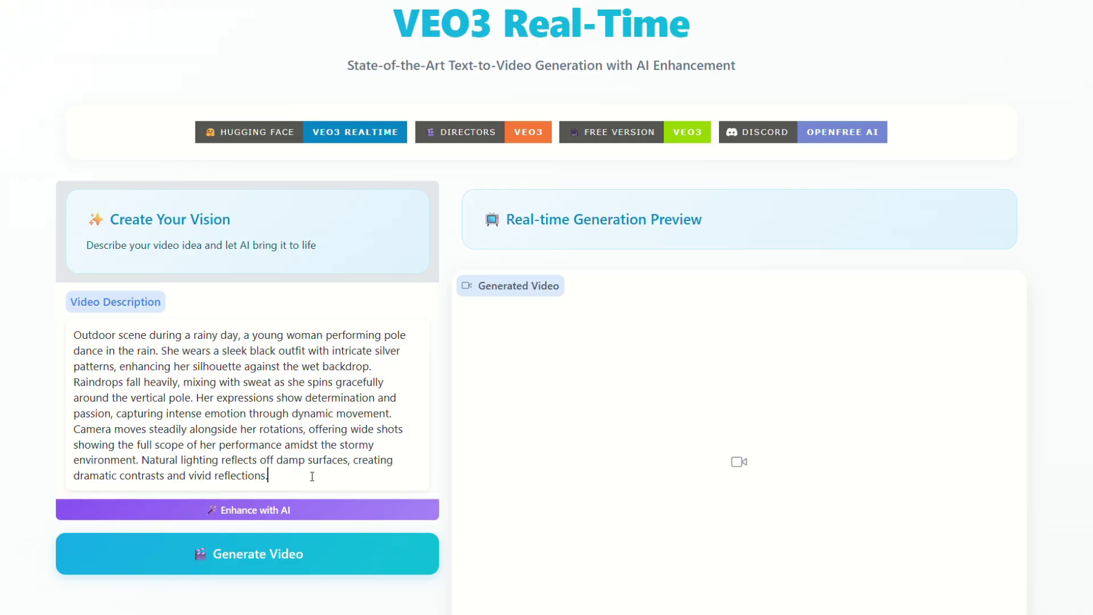
left_click_drag(311, 476, 40, 342)
left_click(289, 381)
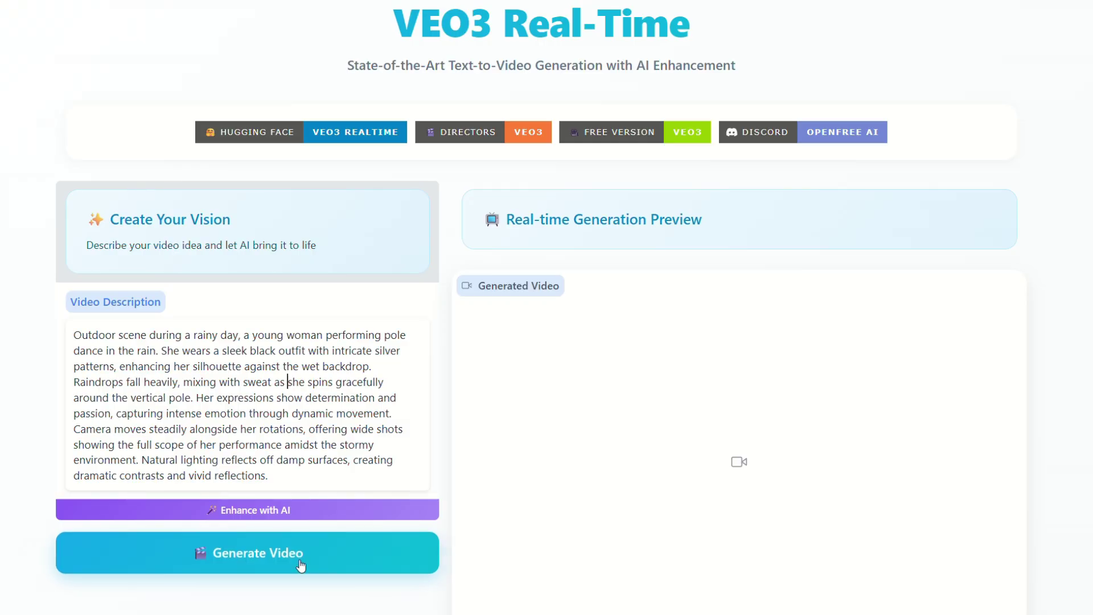
Step: Generate the video from the enhanced rain pole-dance description
double_click(329, 566)
left_click_drag(330, 565, 93, 541)
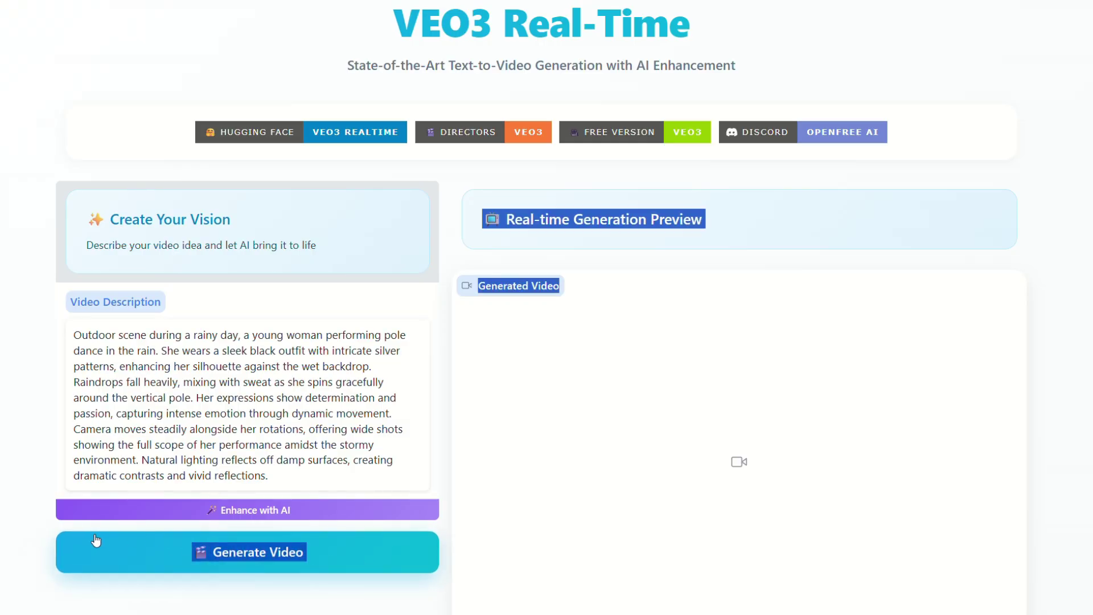
left_click(15, 521)
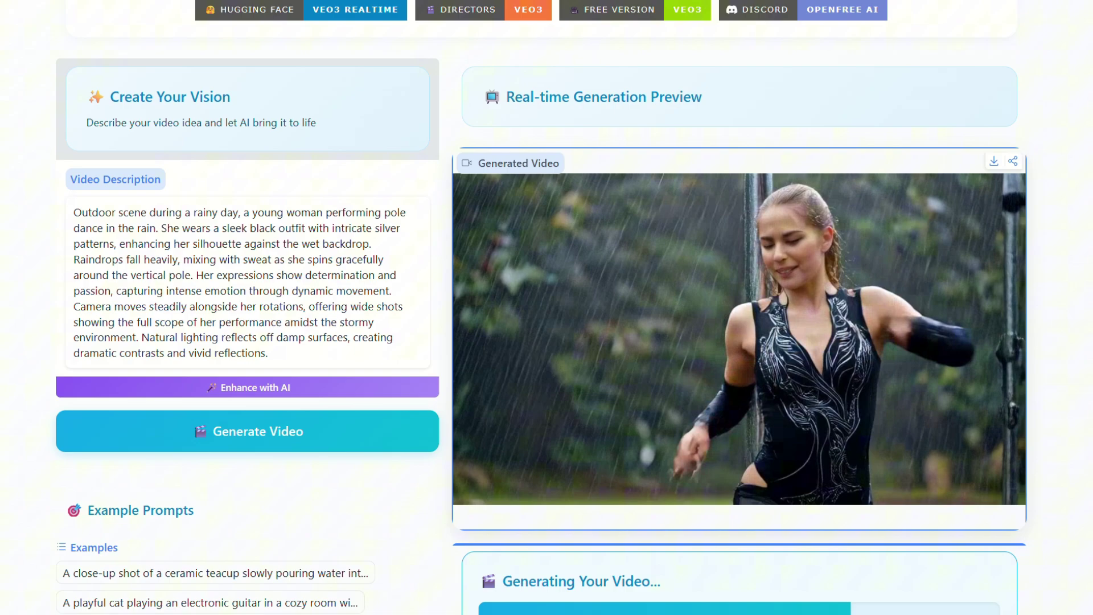
Step: Review the result stats: 81 frames in 7 blocks, 832×480 at 20 FPS, 1.4 MB
scroll(546, 307, "down", 1)
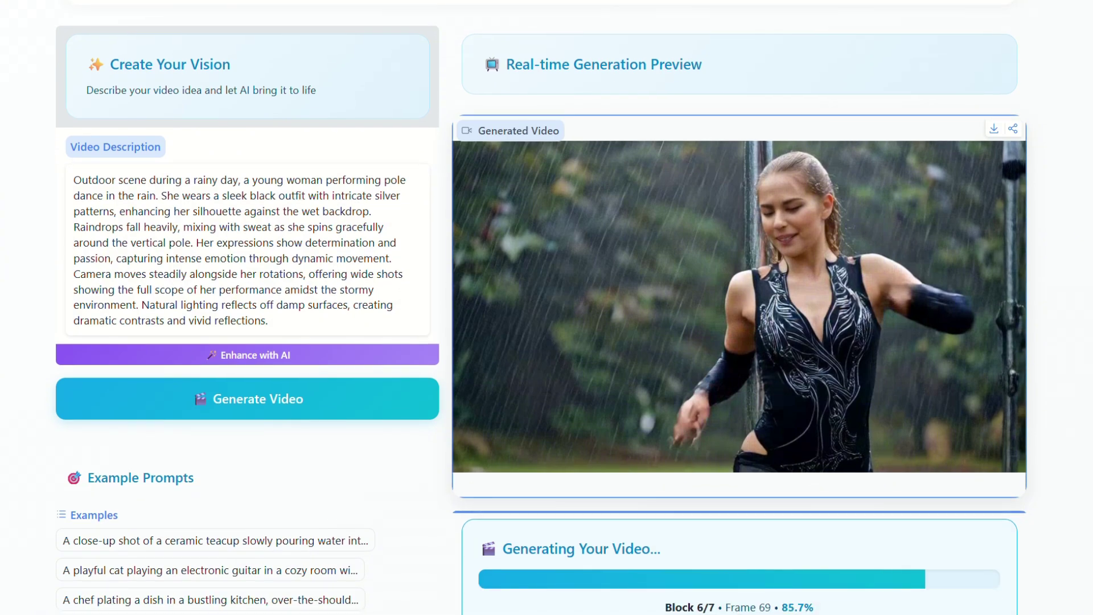
scroll(547, 307, "down", 1)
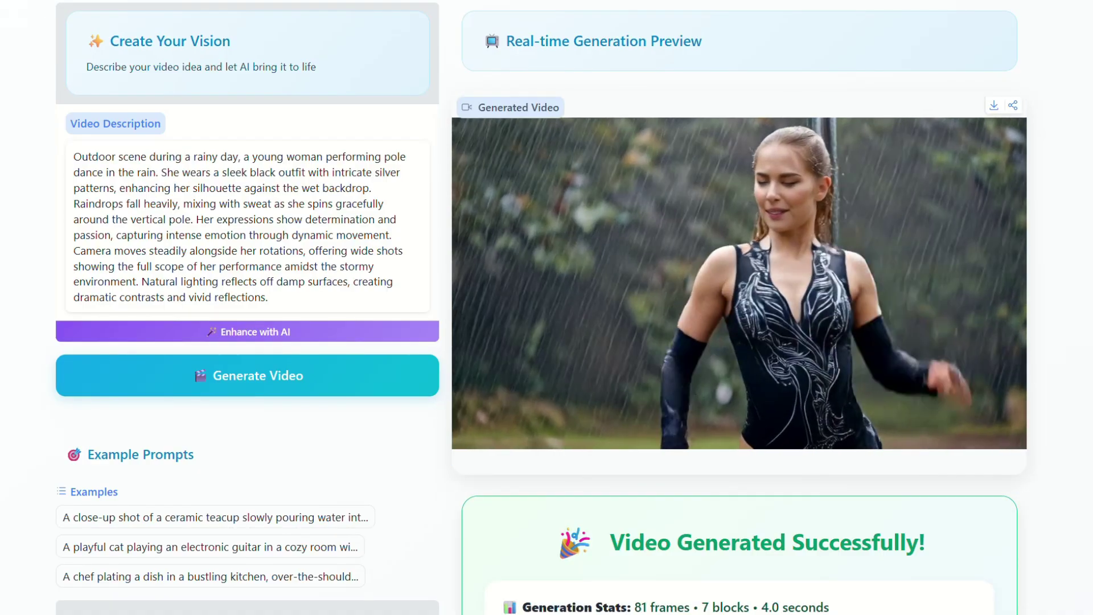
scroll(546, 307, "down", 1)
scroll(546, 308, "up", 1)
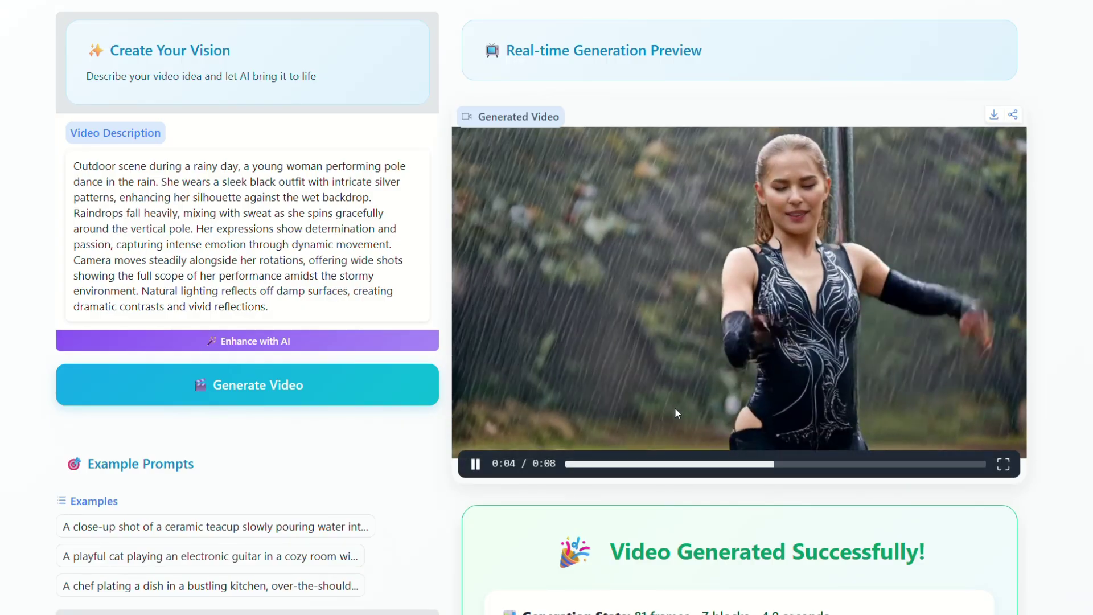
scroll(674, 407, "down", 2)
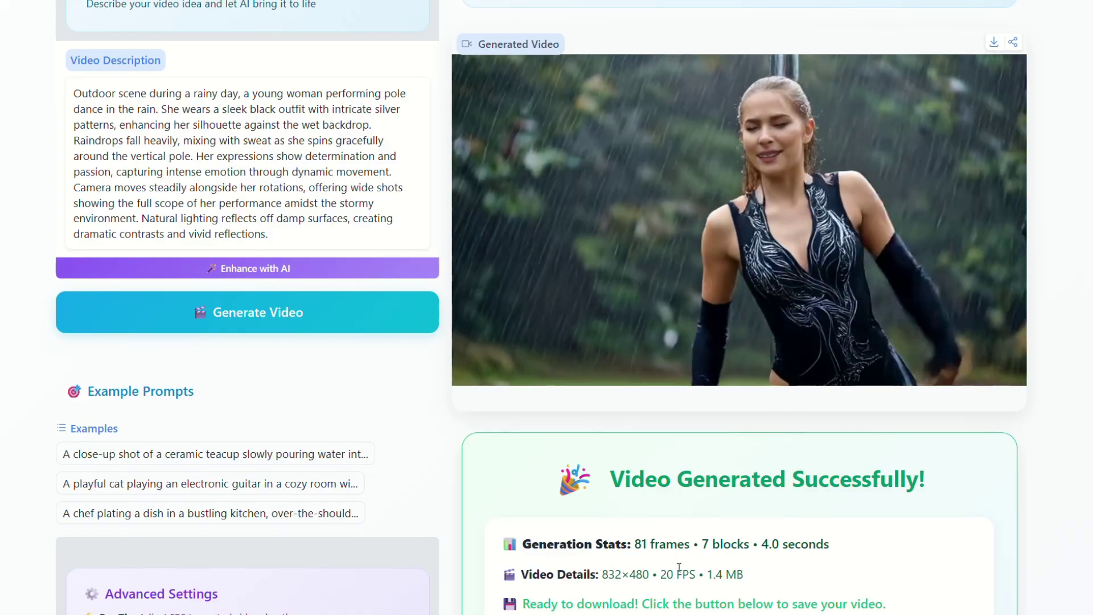
left_click_drag(743, 547, 905, 554)
left_click(905, 554)
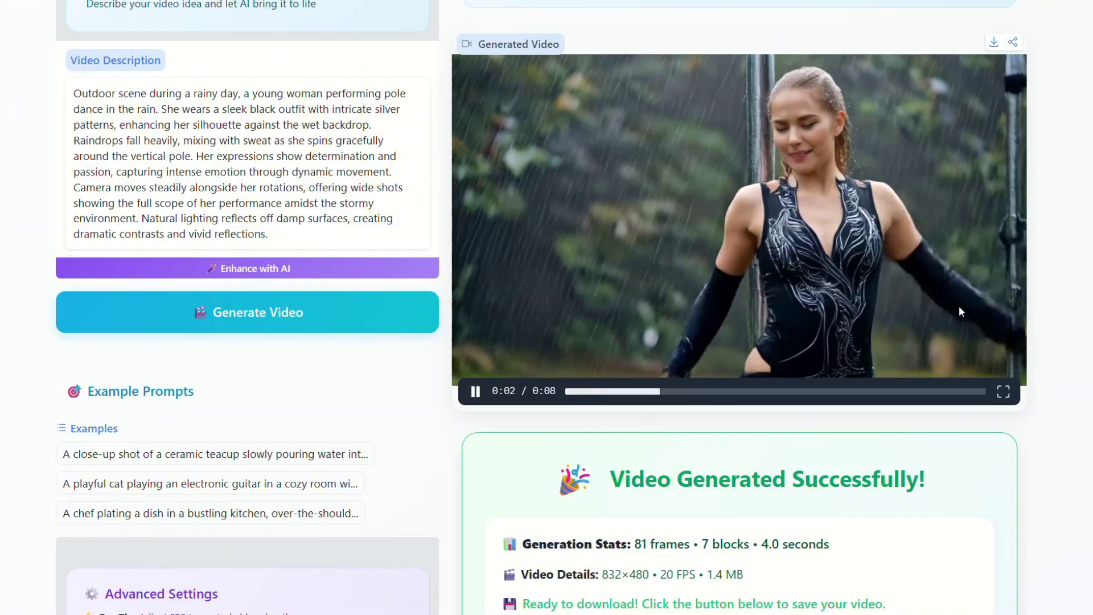
scroll(505, 463, "down", 1)
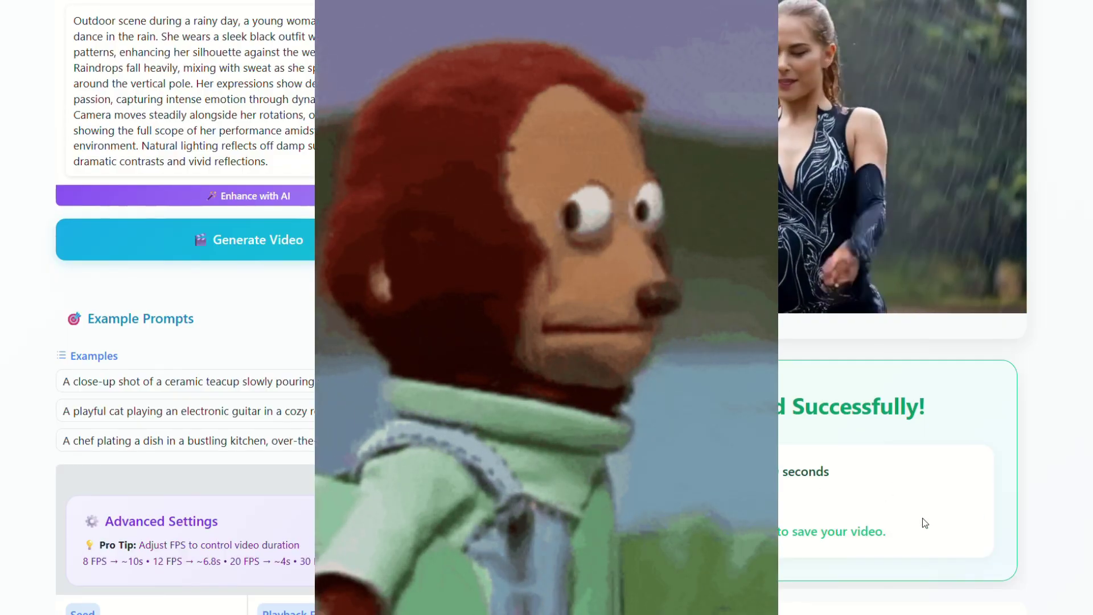
scroll(922, 519, "up", 1)
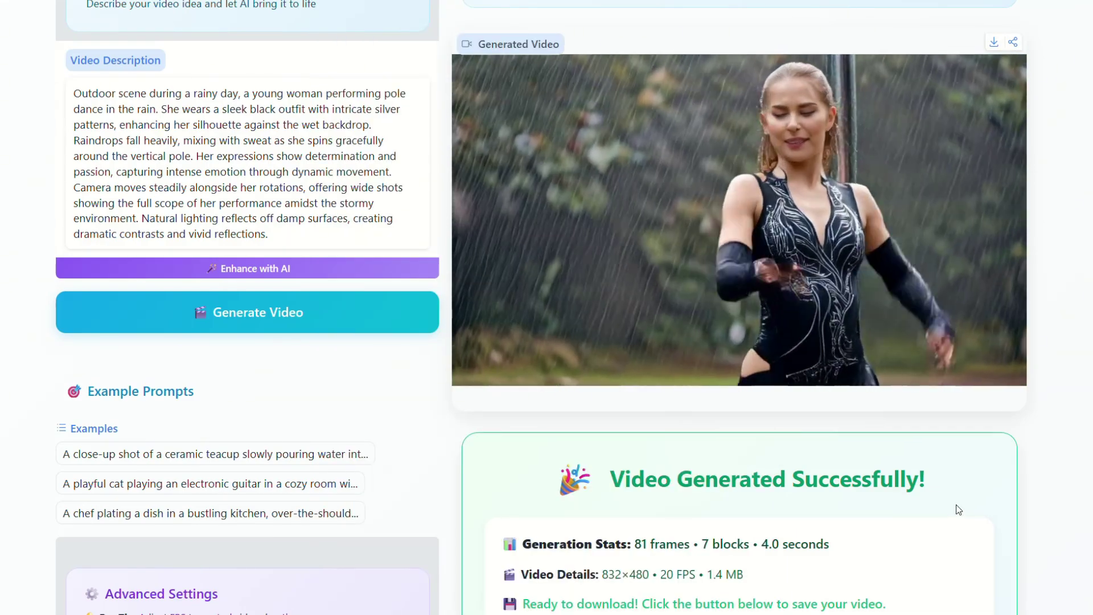
scroll(954, 510, "down", 2)
scroll(959, 510, "down", 2)
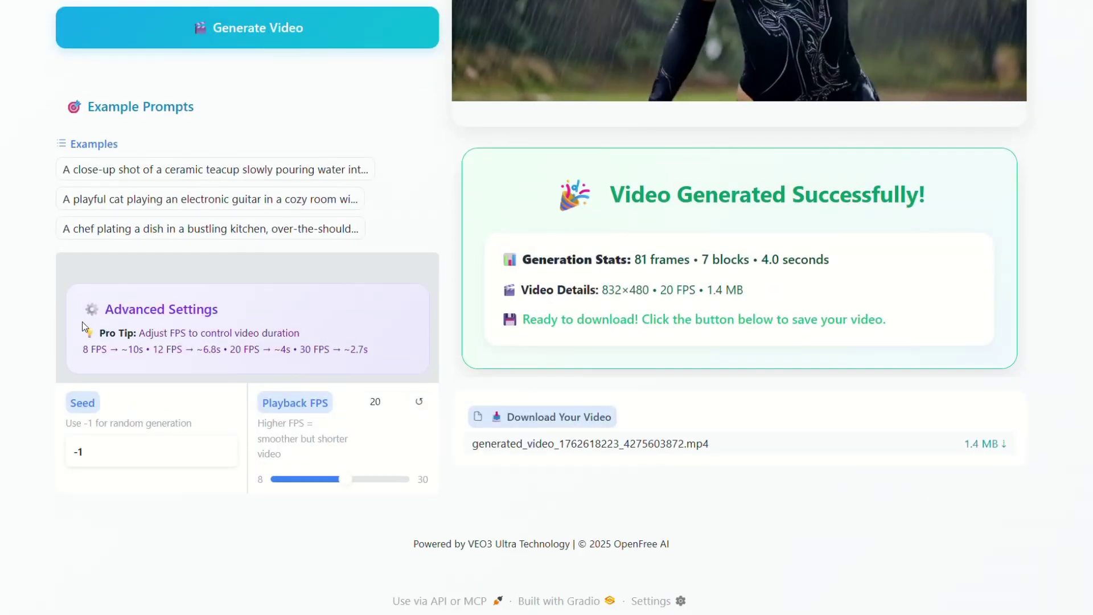
left_click_drag(83, 323, 364, 356)
left_click(398, 359)
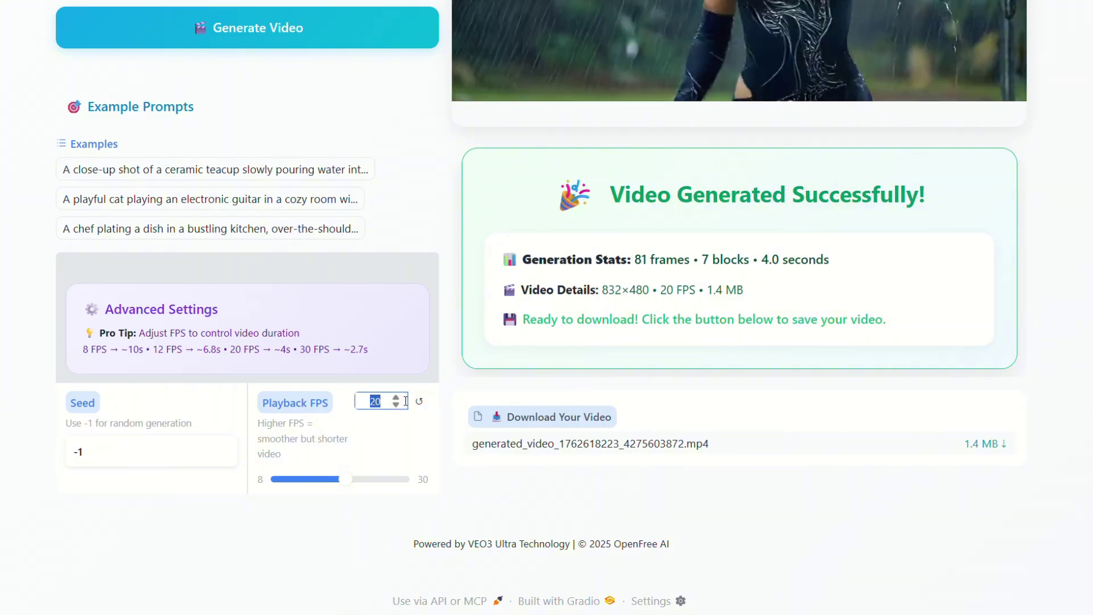
left_click(396, 418)
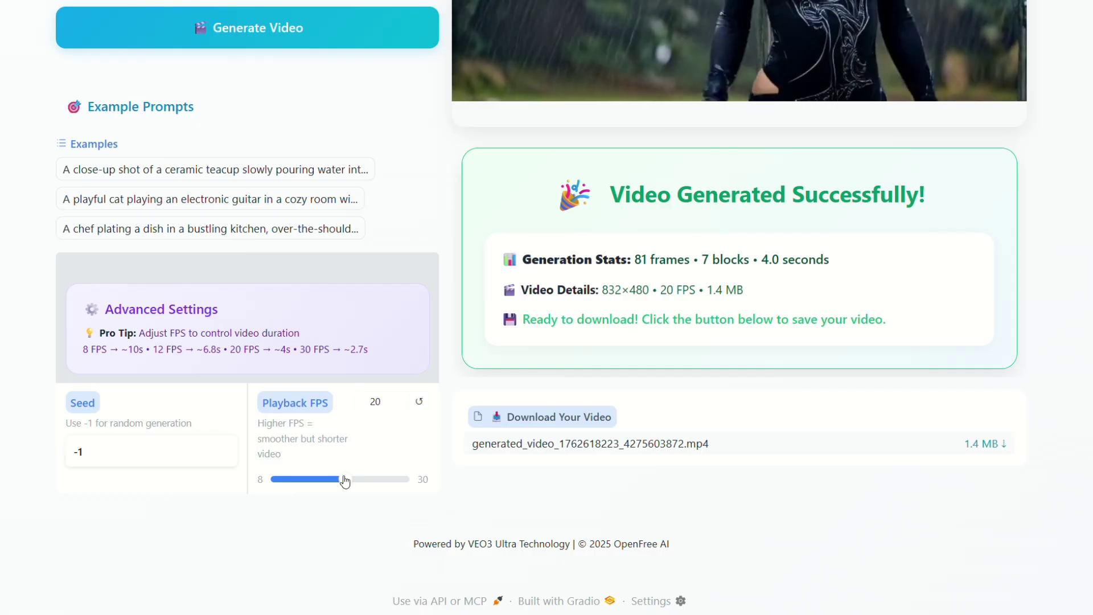
left_click_drag(344, 481, 429, 483)
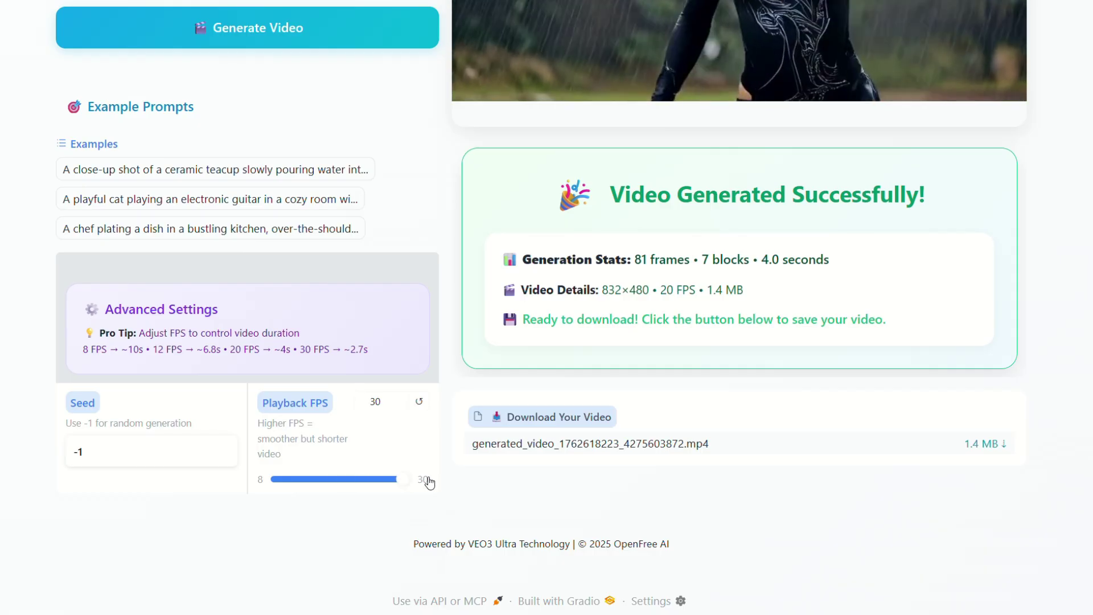
left_click_drag(360, 462, 342, 486)
left_click(293, 446)
left_click(363, 455)
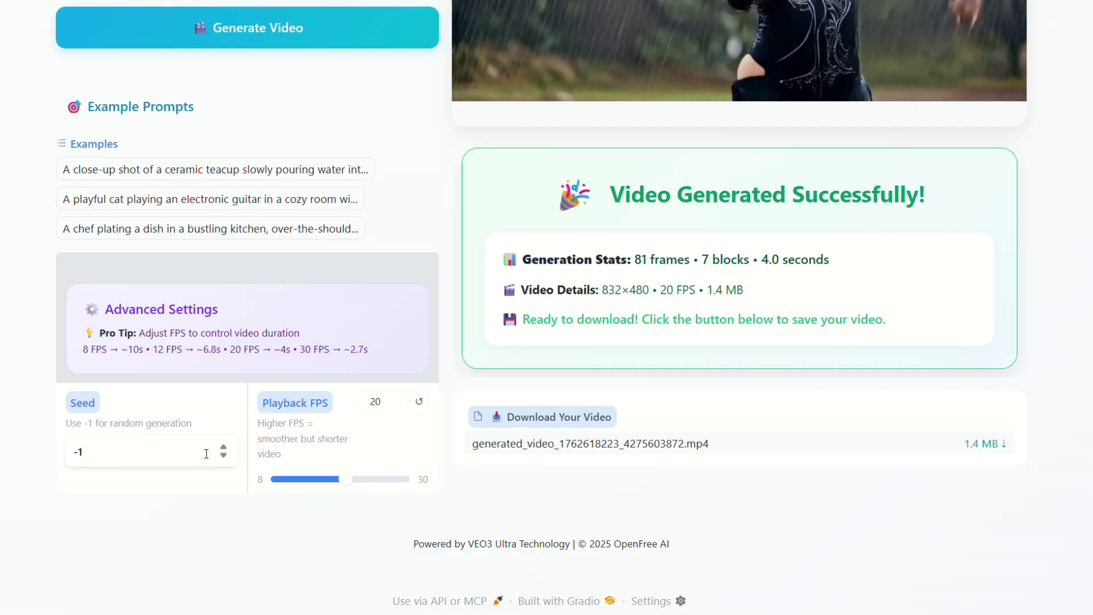
left_click_drag(75, 426, 204, 432)
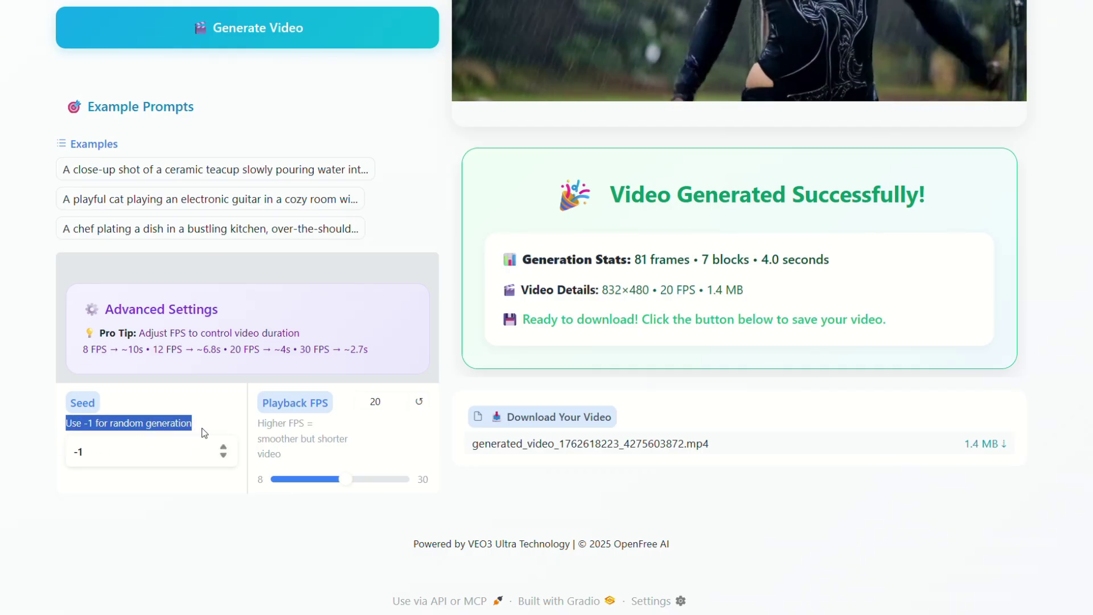
left_click(206, 432)
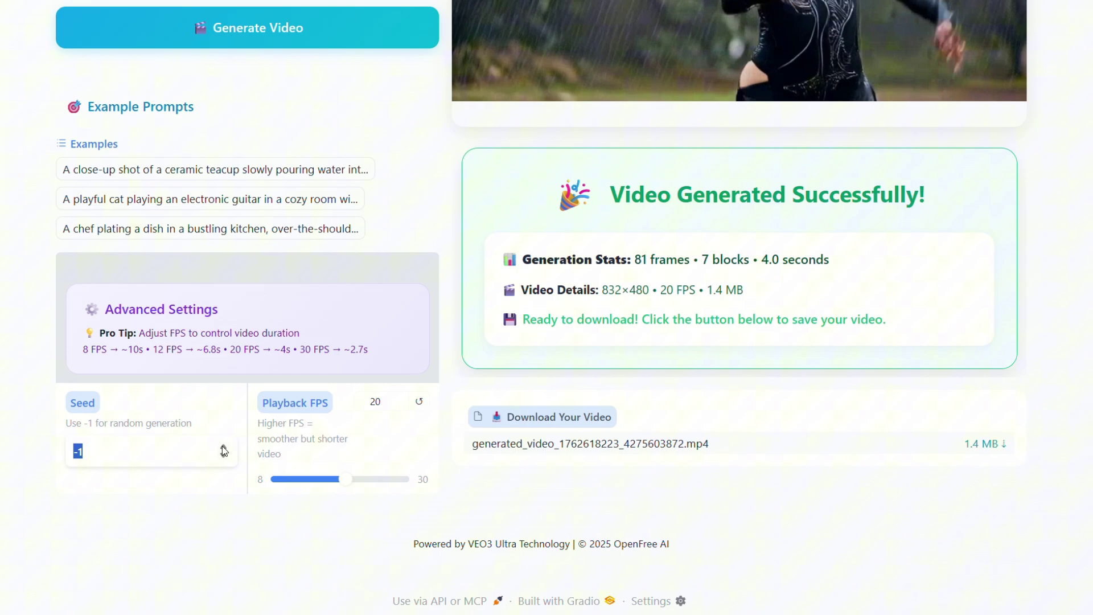
type("0")
key("BackSpace")
type("6")
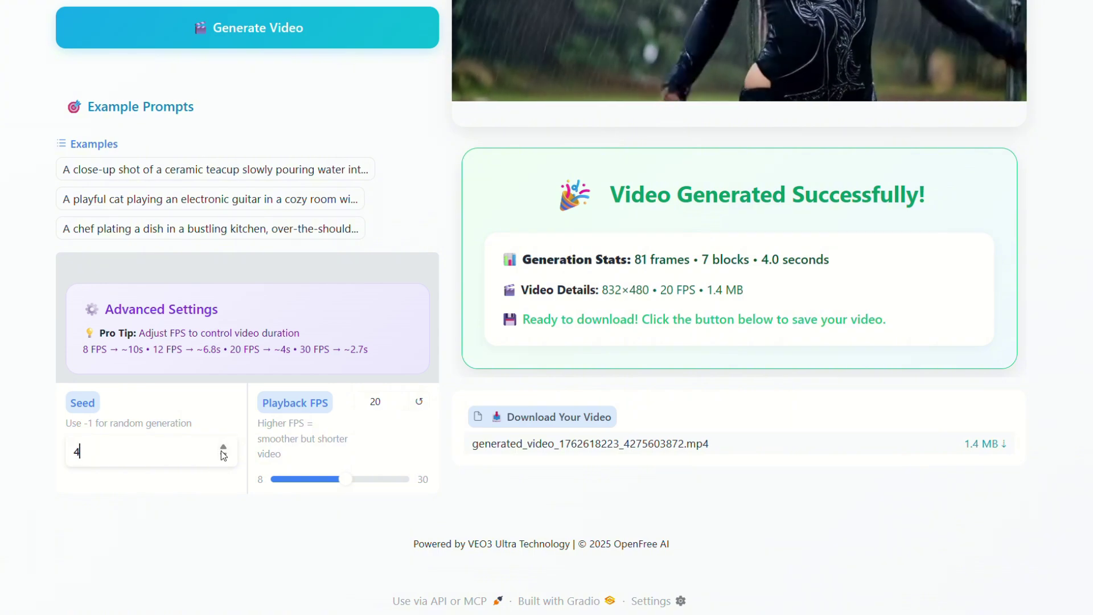
left_click(222, 448)
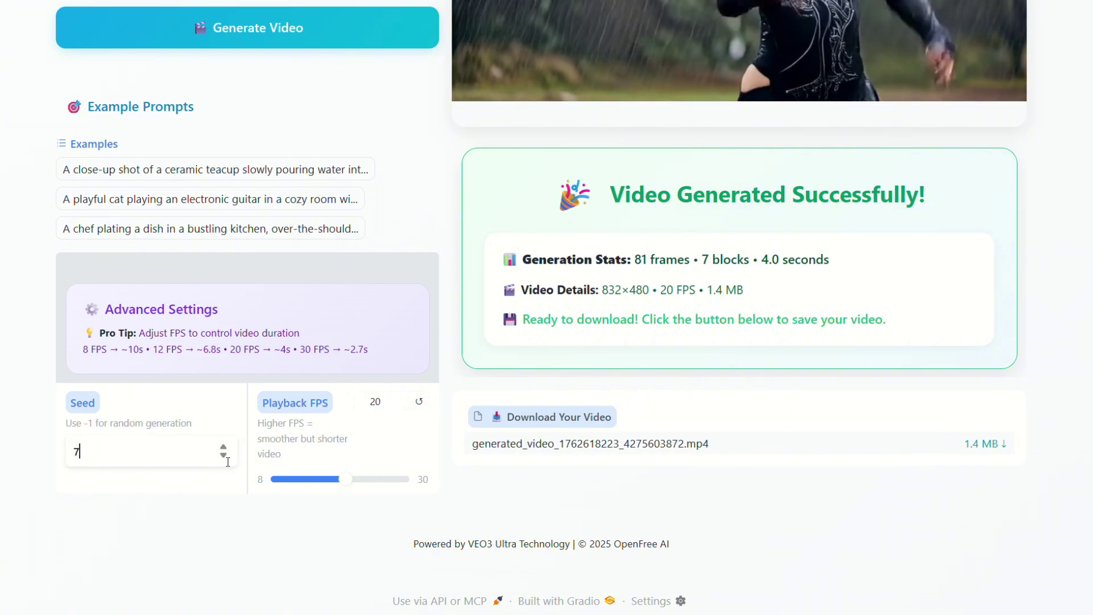
key("BackSpace")
type("4")
key("BackSpace")
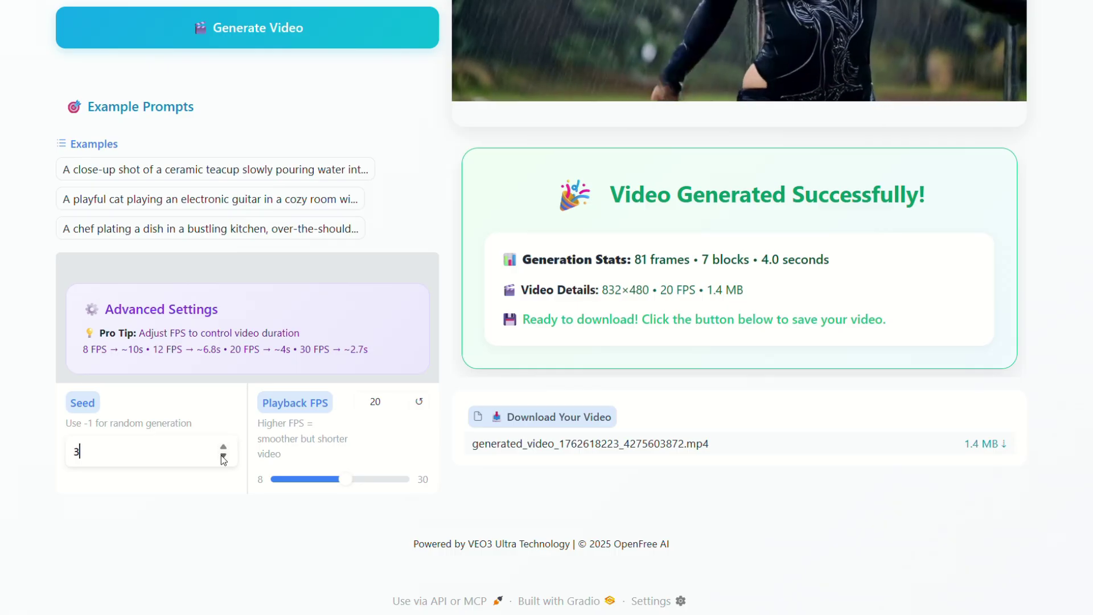
type("2")
key("BackSpace")
type("-1")
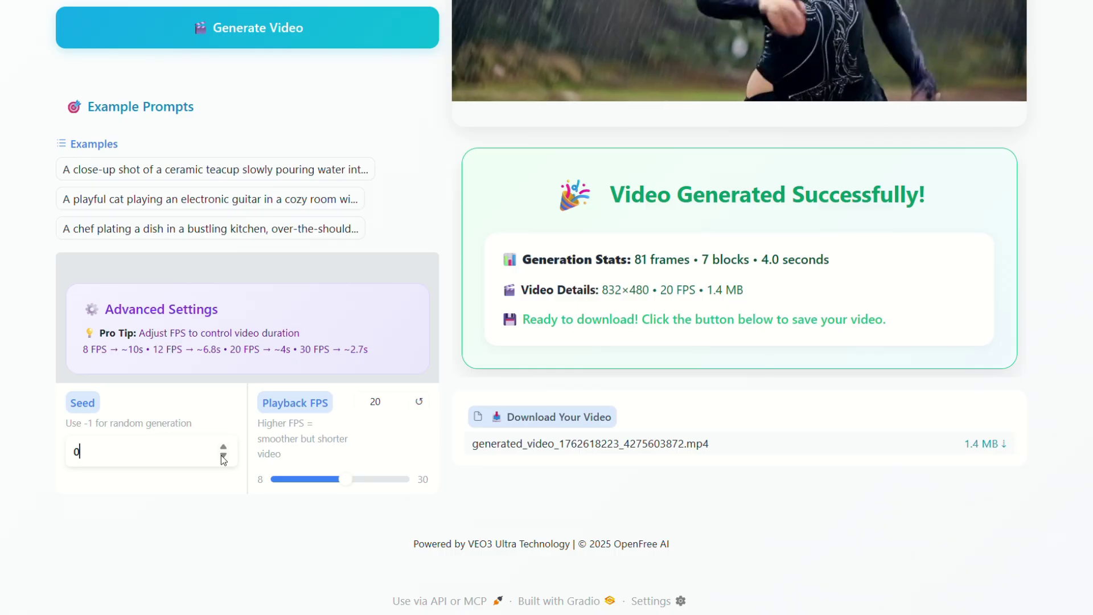
double_click(163, 428)
left_click_drag(193, 429, 66, 423)
left_click(183, 426)
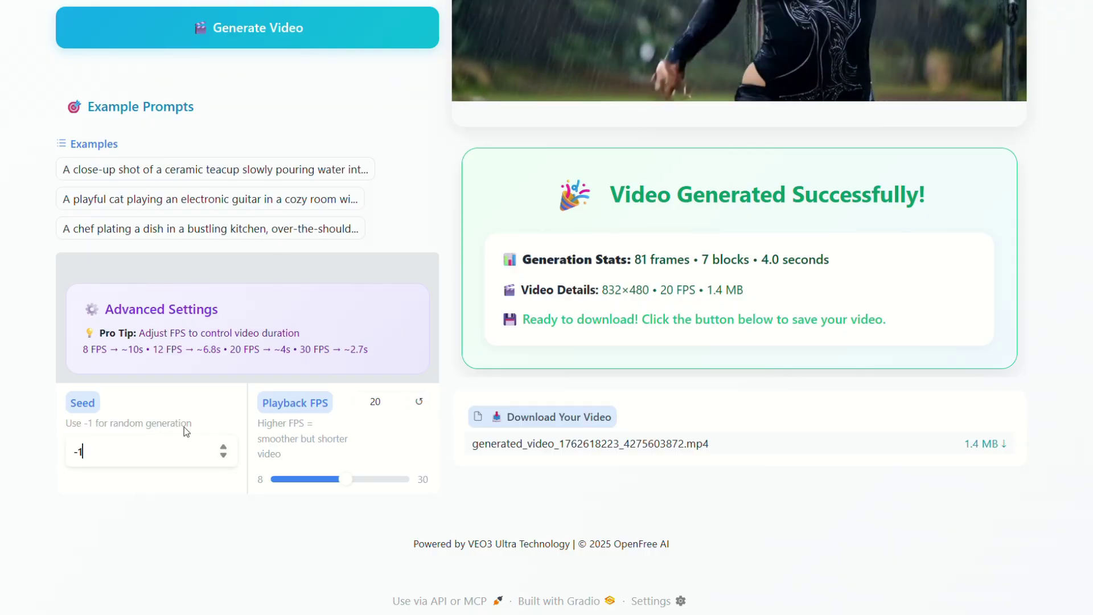
scroll(188, 427, "up", 1)
scroll(190, 432, "up", 1)
left_click_drag(83, 404, 411, 422)
left_click(411, 423)
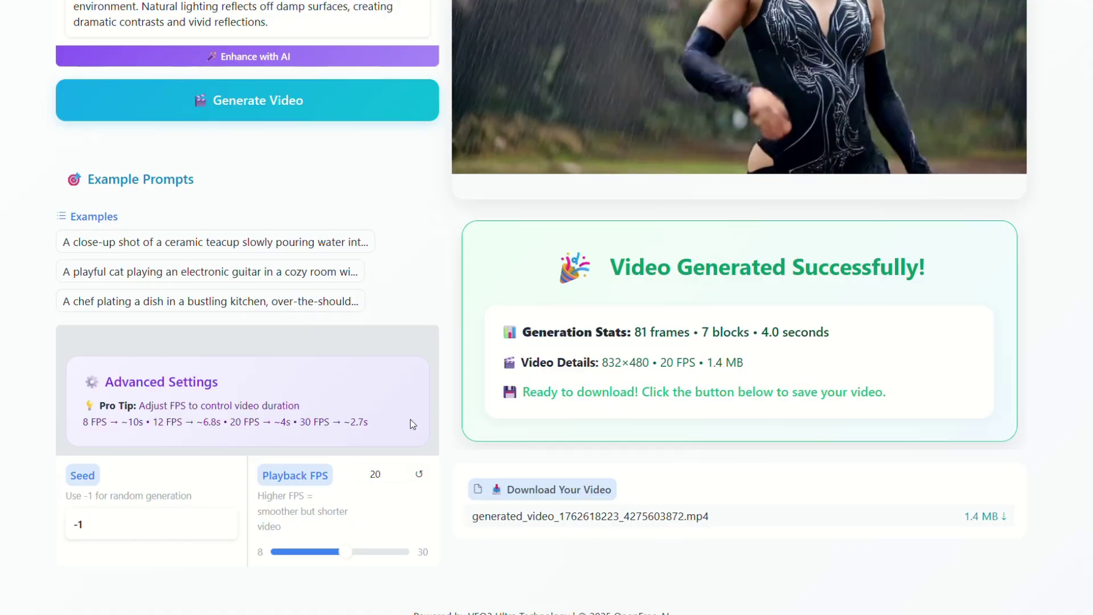
scroll(411, 423, "up", 3)
scroll(411, 423, "up", 2)
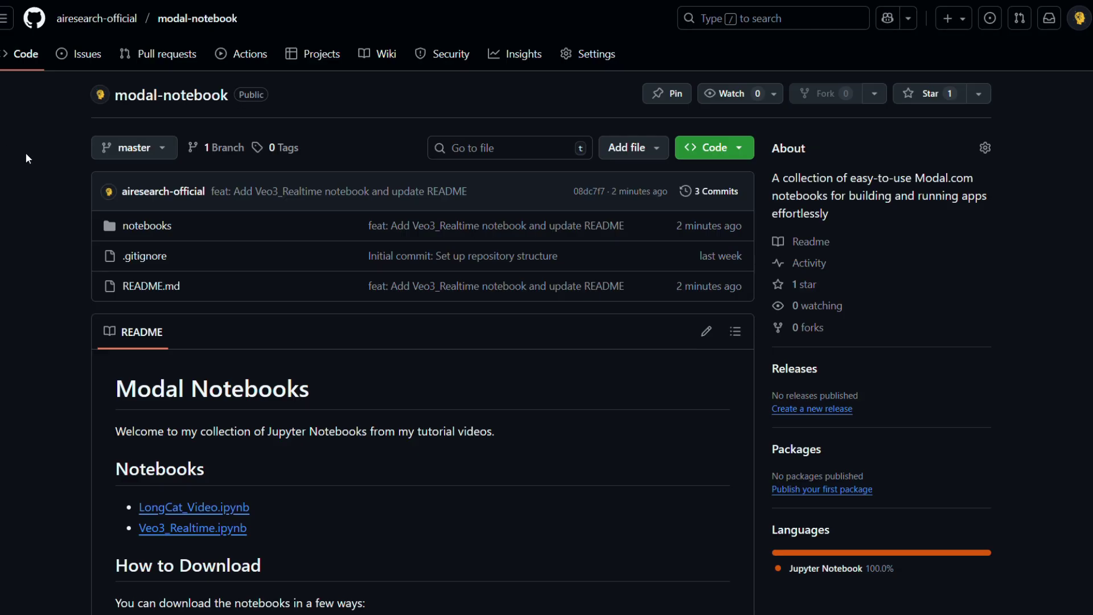
Step: Scroll through the modal-notebook repository README
scroll(288, 450, "down", 2)
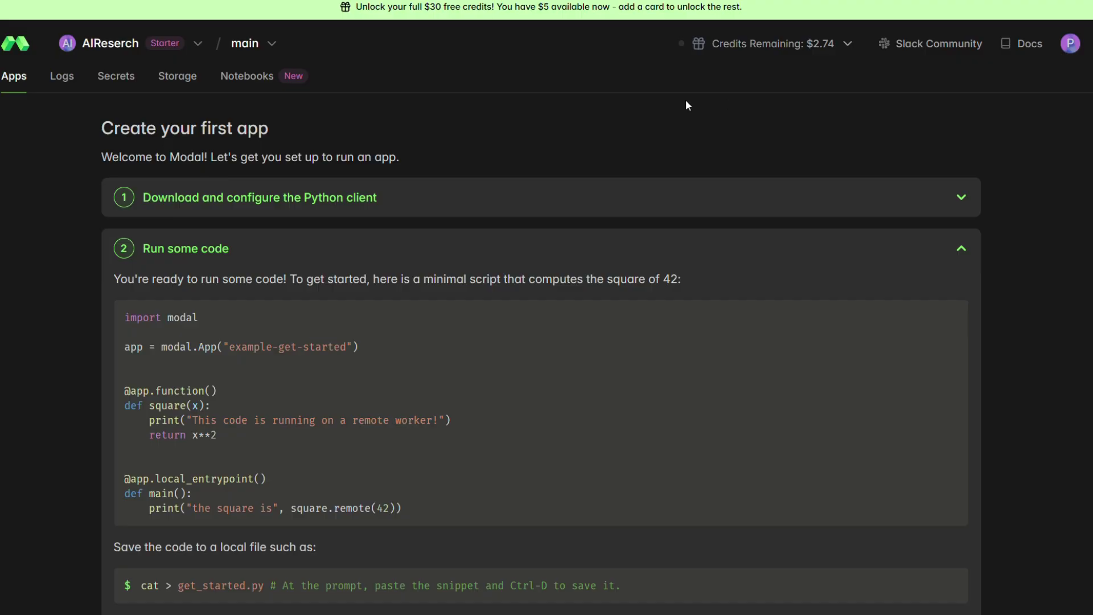
Step: Import Veo3_Realtime.ipynb as a new notebook in Modal Notebooks
left_click(253, 80)
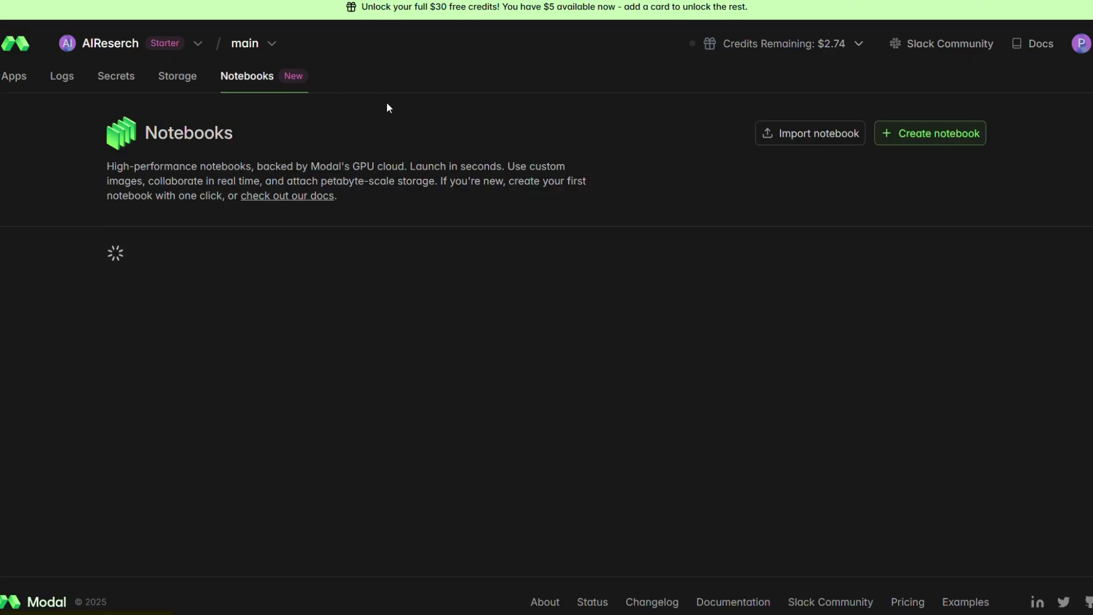
left_click(805, 133)
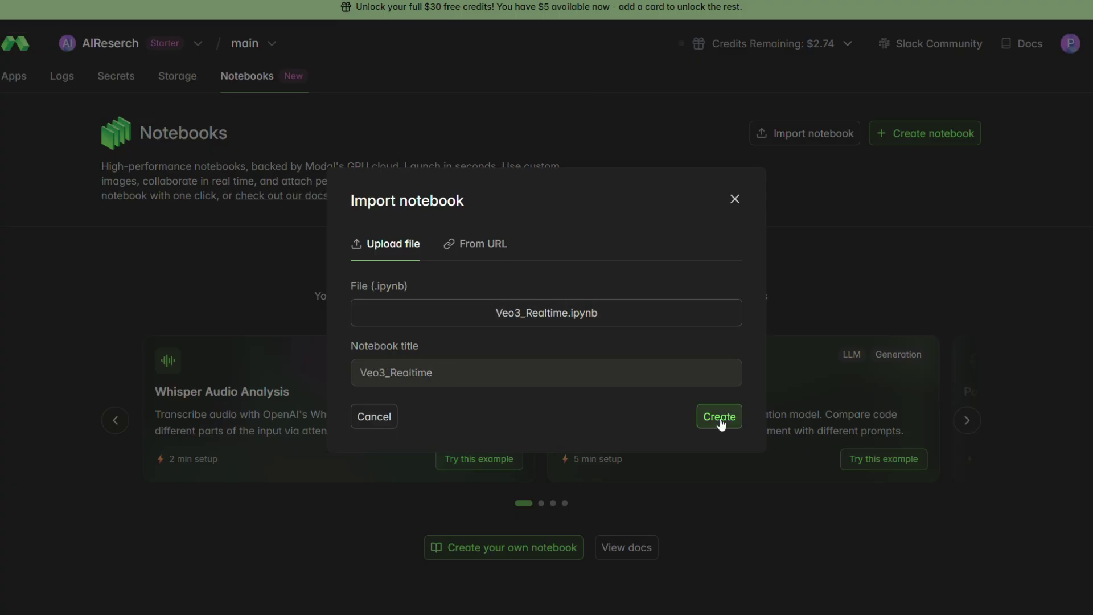
left_click(719, 417)
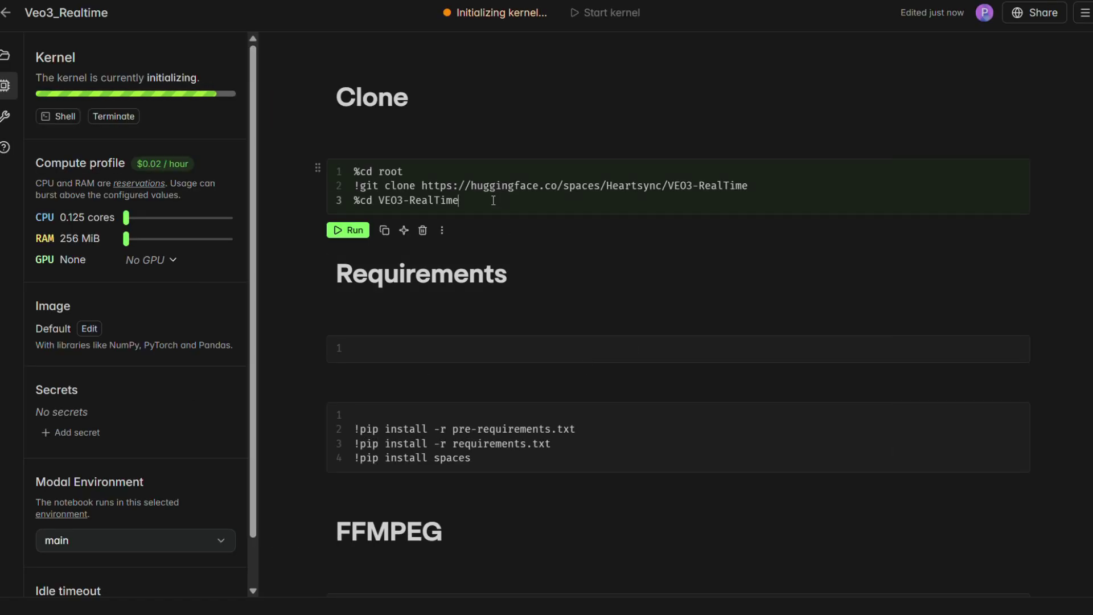
Step: Start the kernel with 2 CPU cores, an A100 80 GB GPU and a 1-hour idle timeout
left_click_drag(127, 203, 196, 227)
left_click(151, 244)
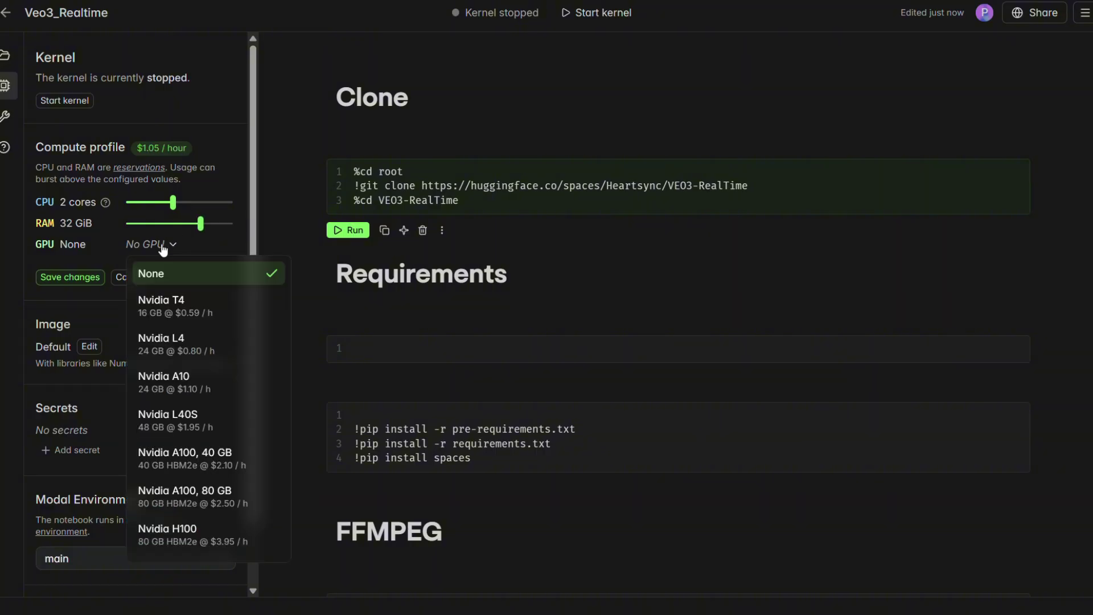
scroll(224, 395, "down", 2)
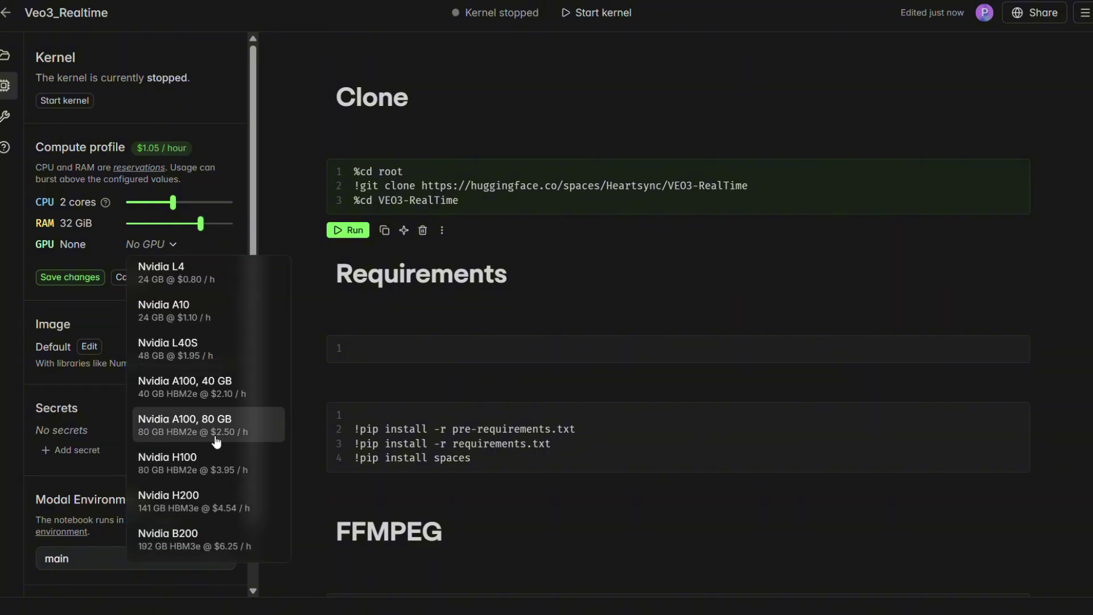
left_click(216, 442)
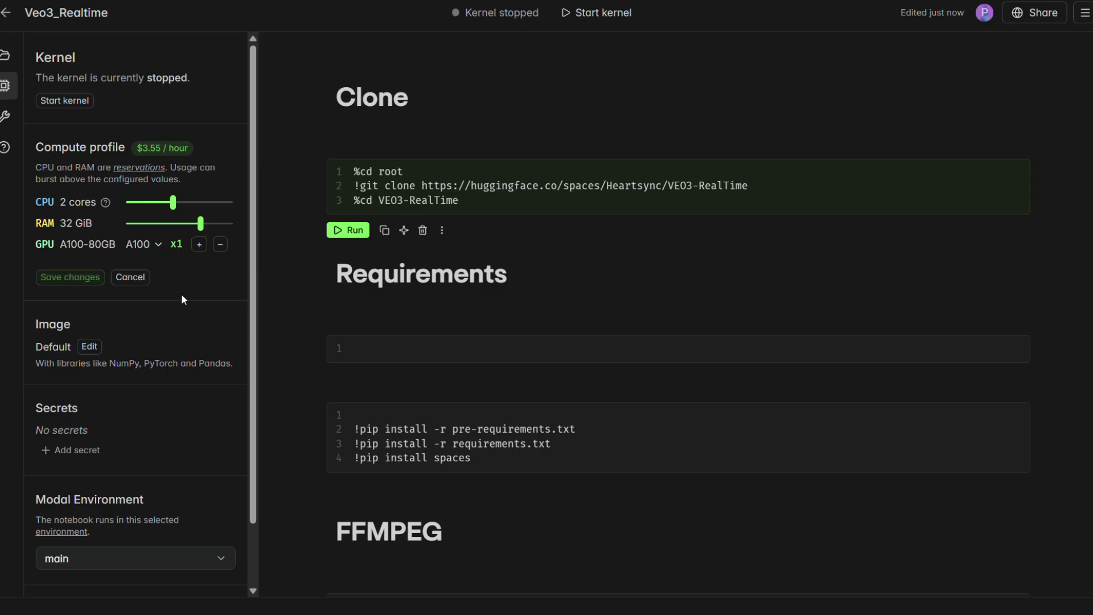
scroll(149, 364, "down", 1)
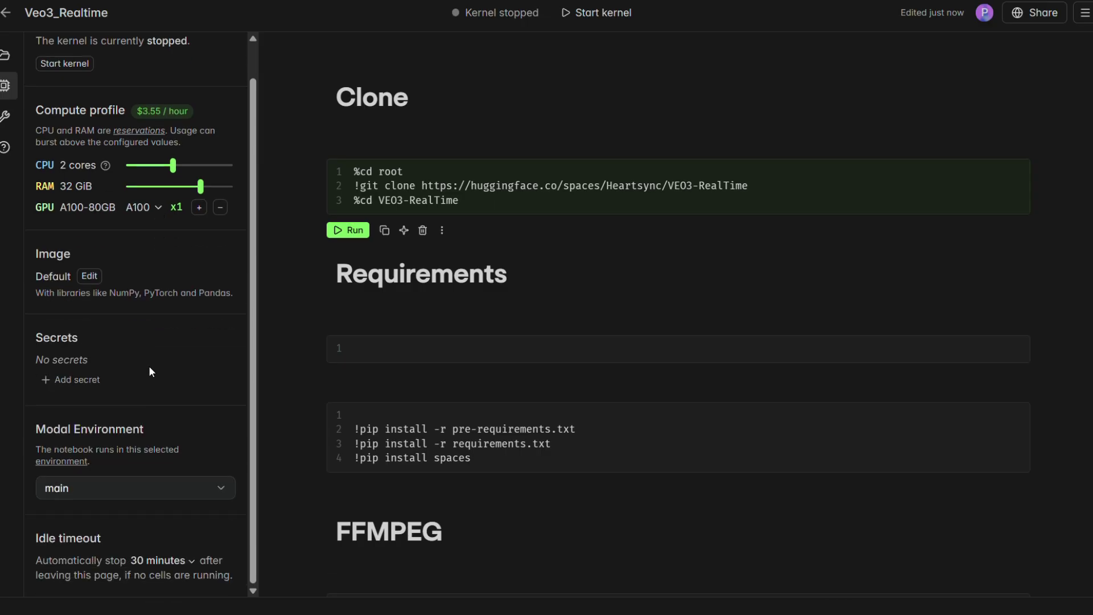
left_click(160, 560)
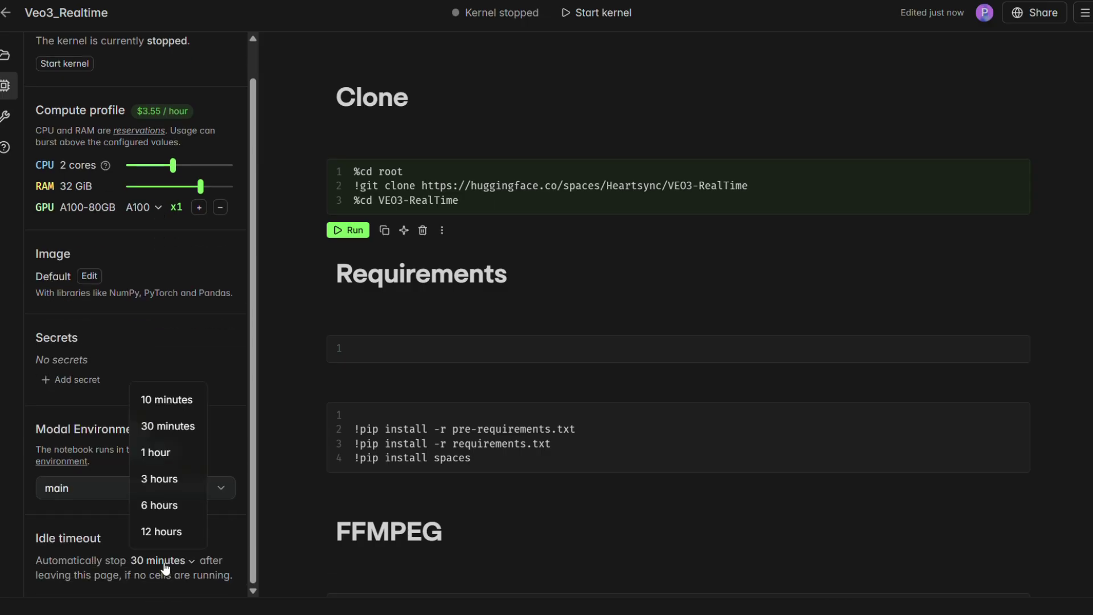
left_click(151, 457)
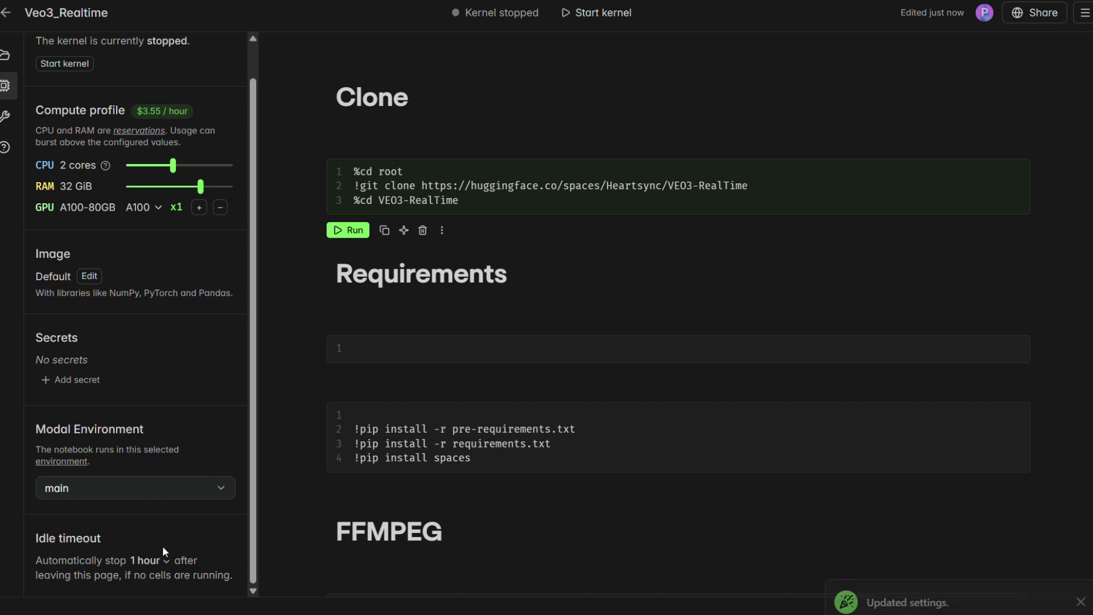
scroll(143, 341, "up", 2)
left_click(65, 105)
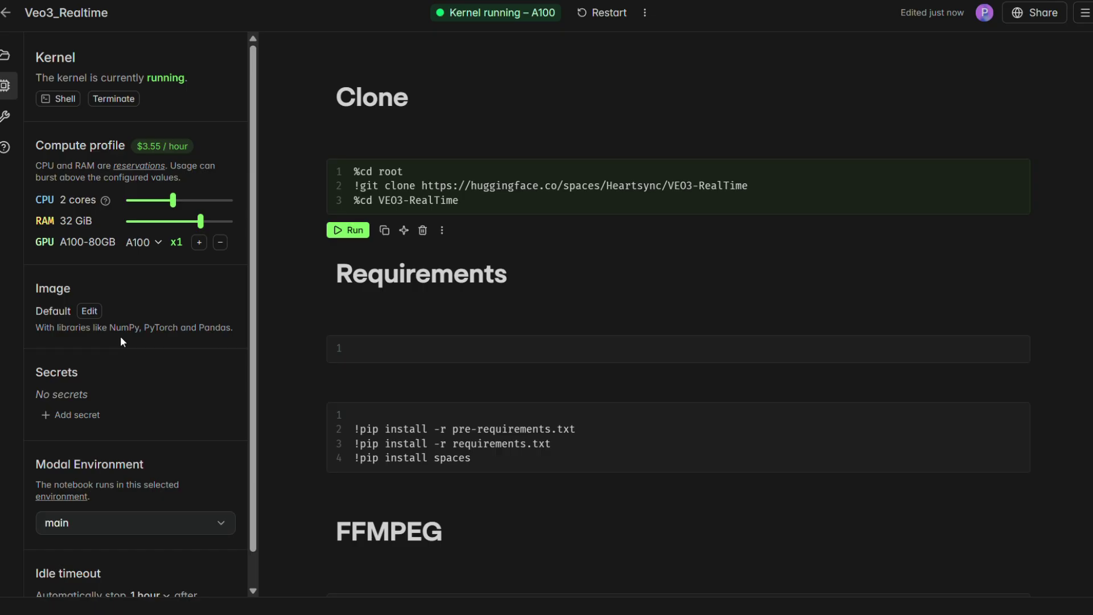
Step: Run the Clone cell to fetch the VEO3-RealTime repository into /root
left_click(348, 230)
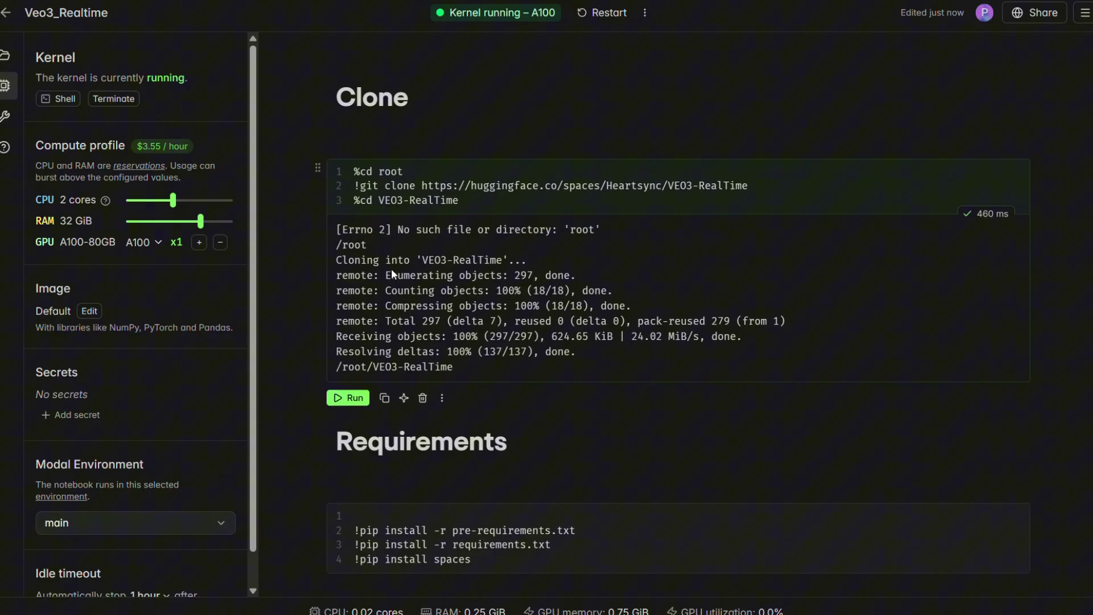
scroll(571, 248, "down", 2)
scroll(572, 247, "up", 2)
left_click_drag(494, 351, 336, 367)
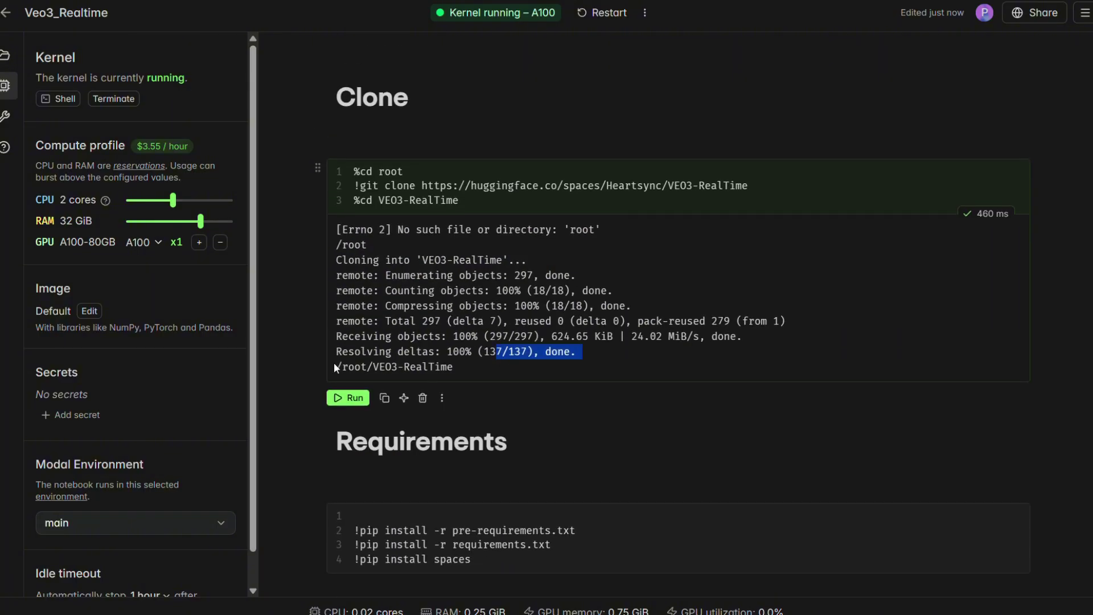
Step: Browse the VEO3-RealTime folder contents in the Files sidebar
left_click(6, 55)
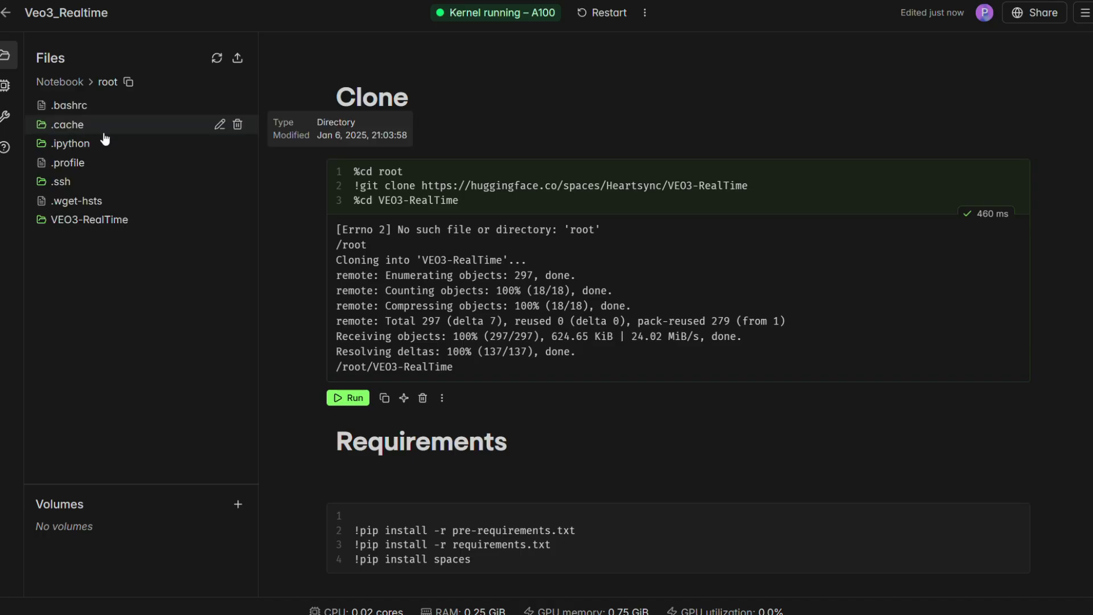
left_click(87, 227)
scroll(125, 211, "down", 1)
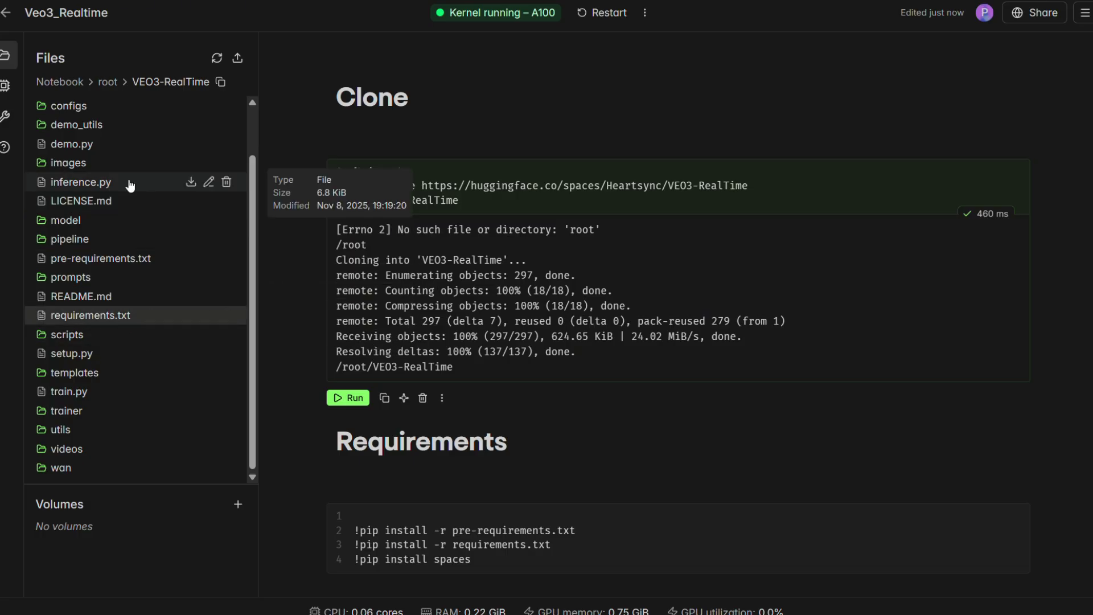
scroll(127, 179, "up", 1)
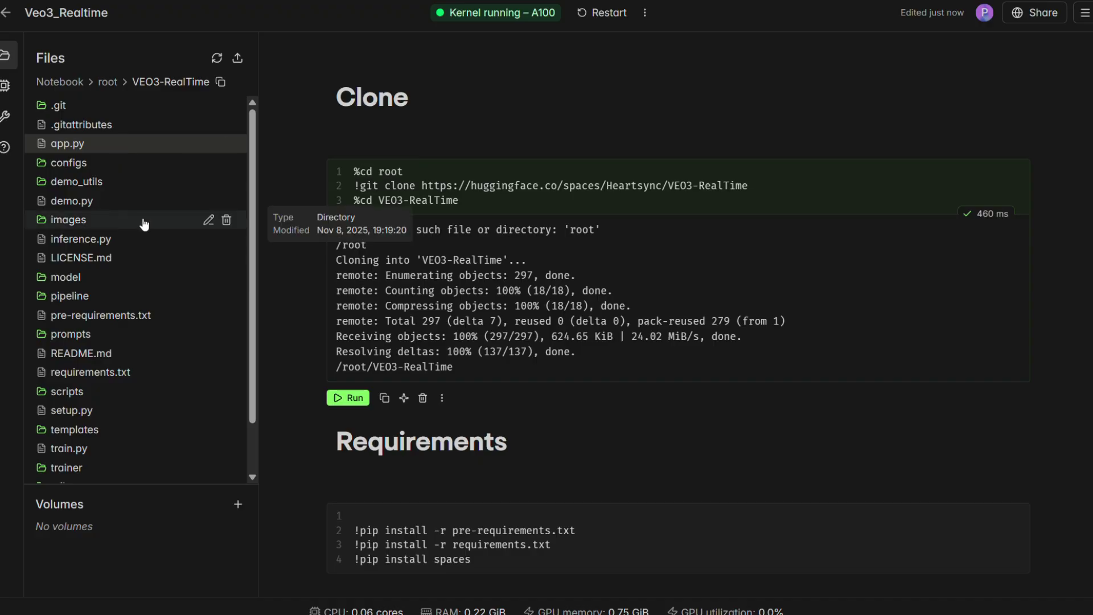
scroll(688, 271, "down", 3)
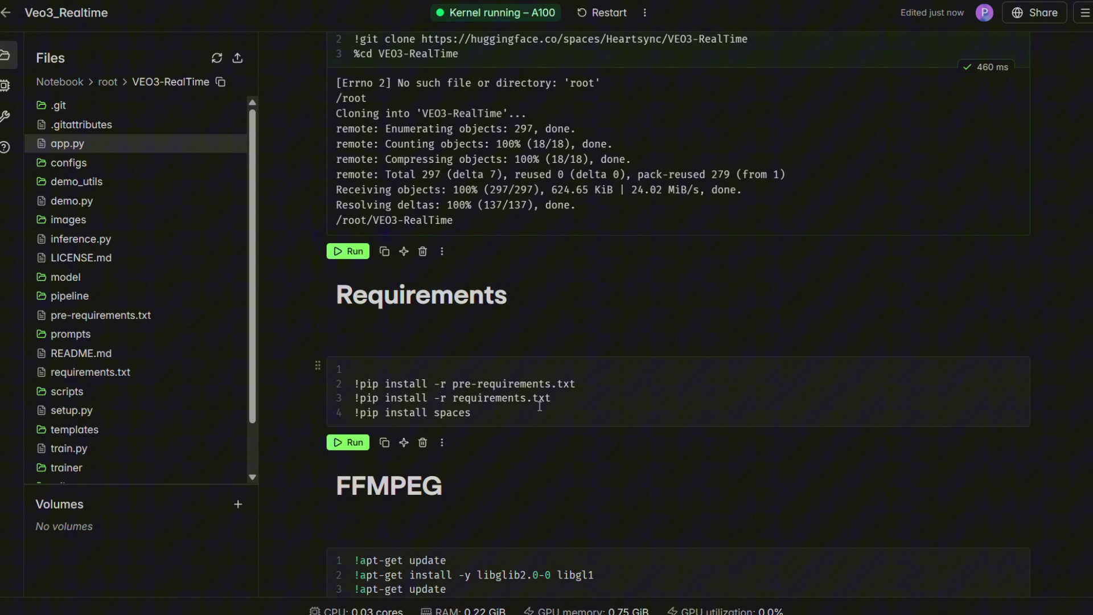
Step: Select the Requirements cell lines and download app.py from the VEO3-RealTime folder
left_click_drag(540, 410, 317, 361)
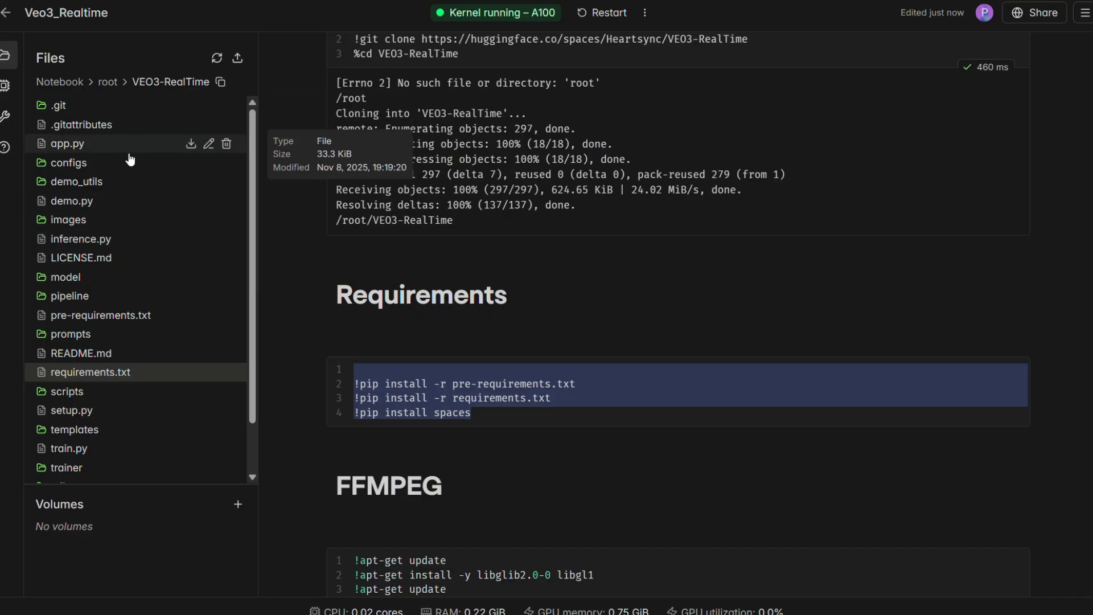
left_click(171, 143)
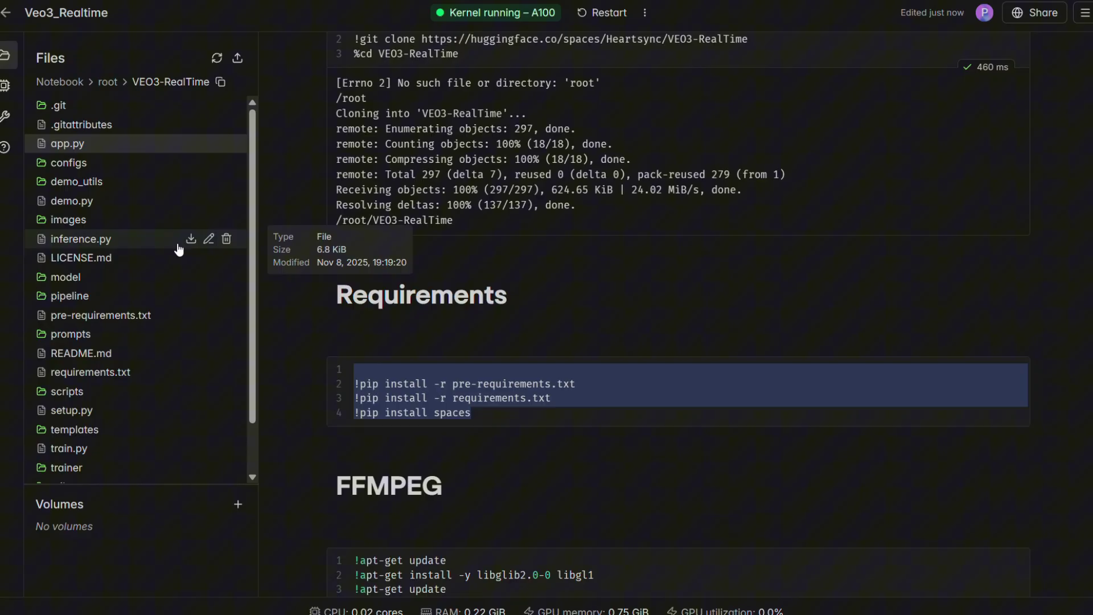
left_click(191, 144)
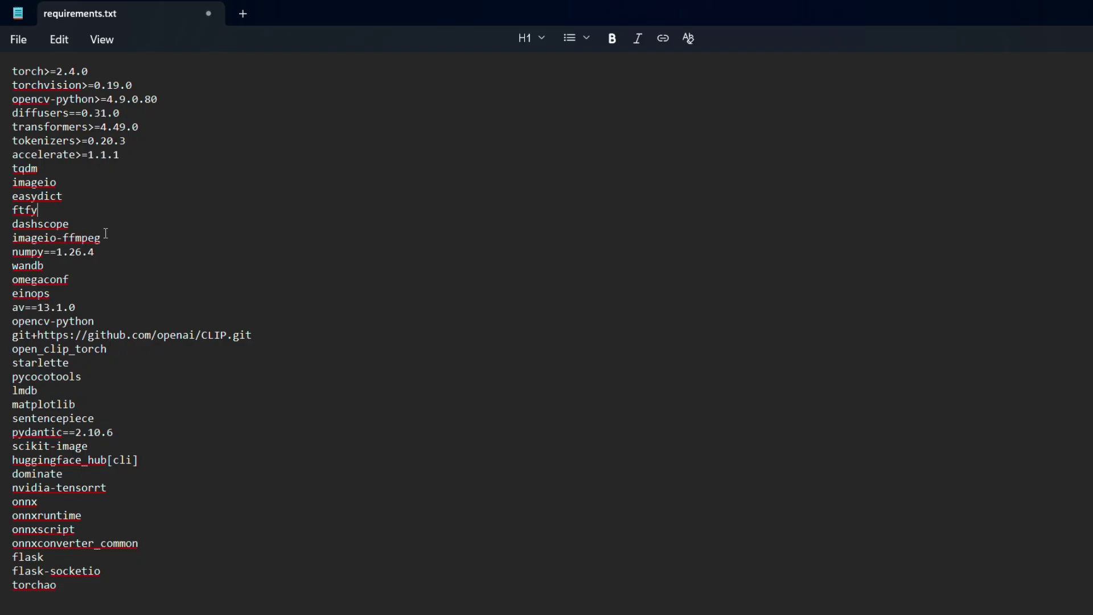
Step: Check the numpy==1.26.4 pin in requirements.txt before saving the file
left_click_drag(110, 255, 2, 256)
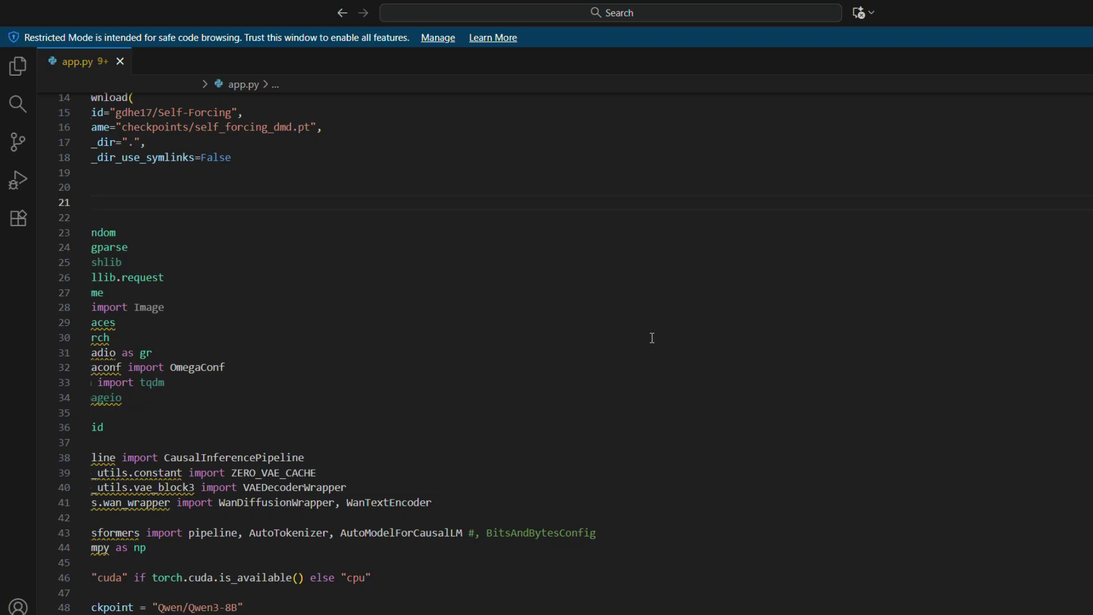
scroll(569, 319, "down", 6)
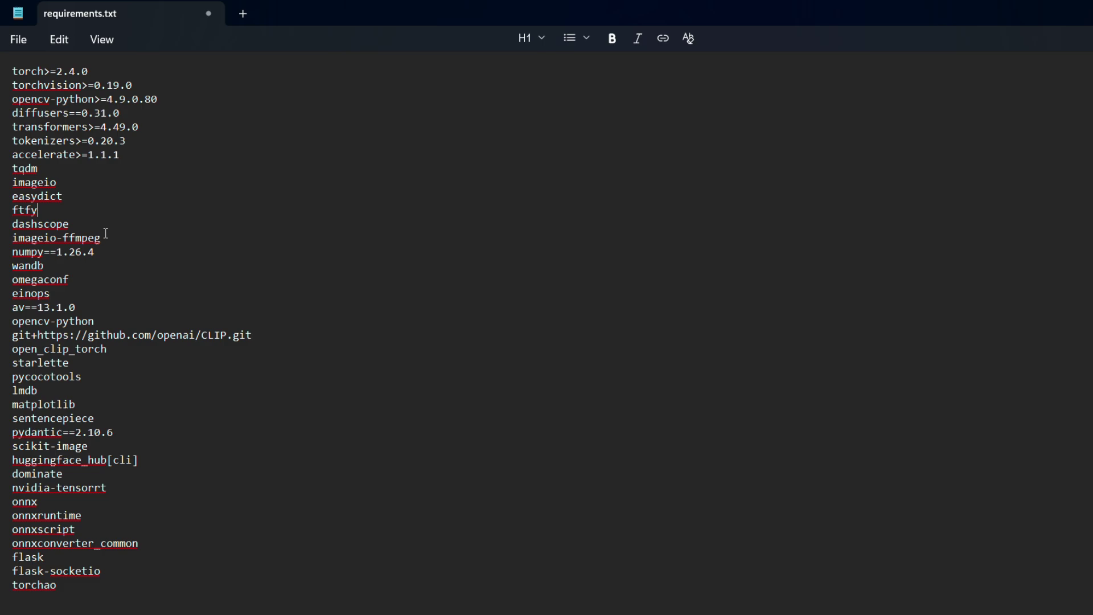
mouse_move(103, 252)
left_mouse_down()
mouse_move(3, 256)
mouse_move(118, 254)
left_mouse_up()
left_click(79, 253)
left_click(141, 255)
left_click(9, 43)
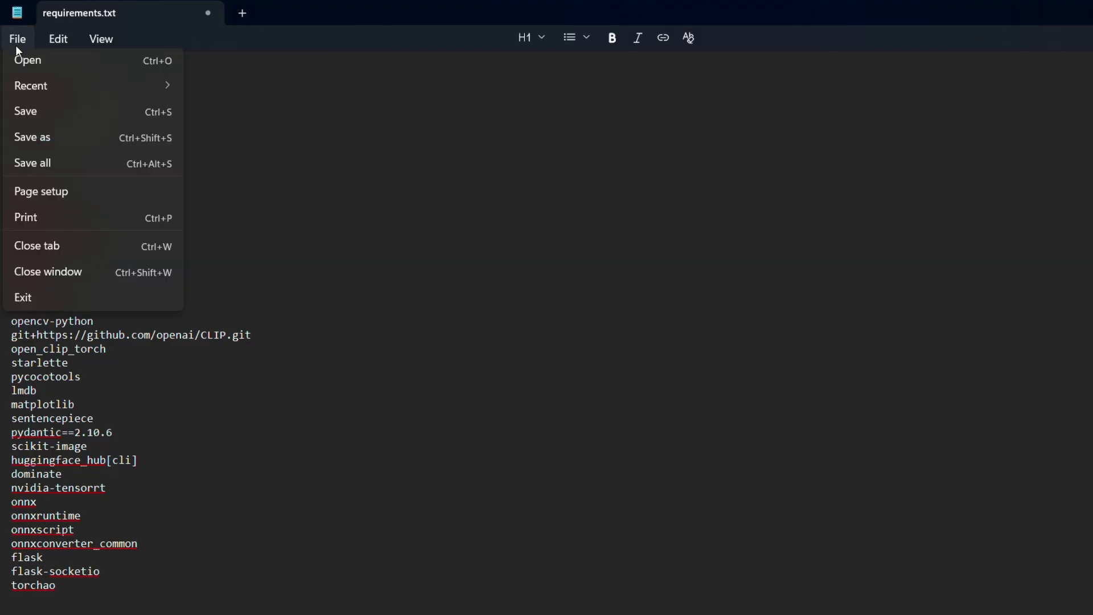
Step: Save requirements.txt and bring up app.py at the launch call on line 783
left_click(63, 197)
key("alt+Tab")
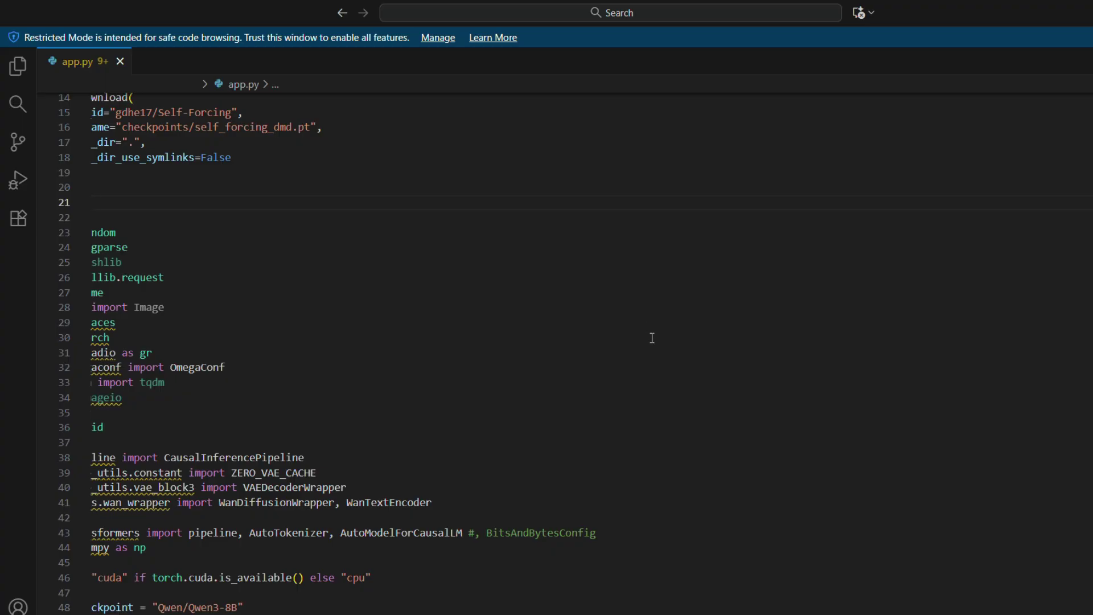
scroll(569, 321, "down", 5)
scroll(551, 320, "down", 20)
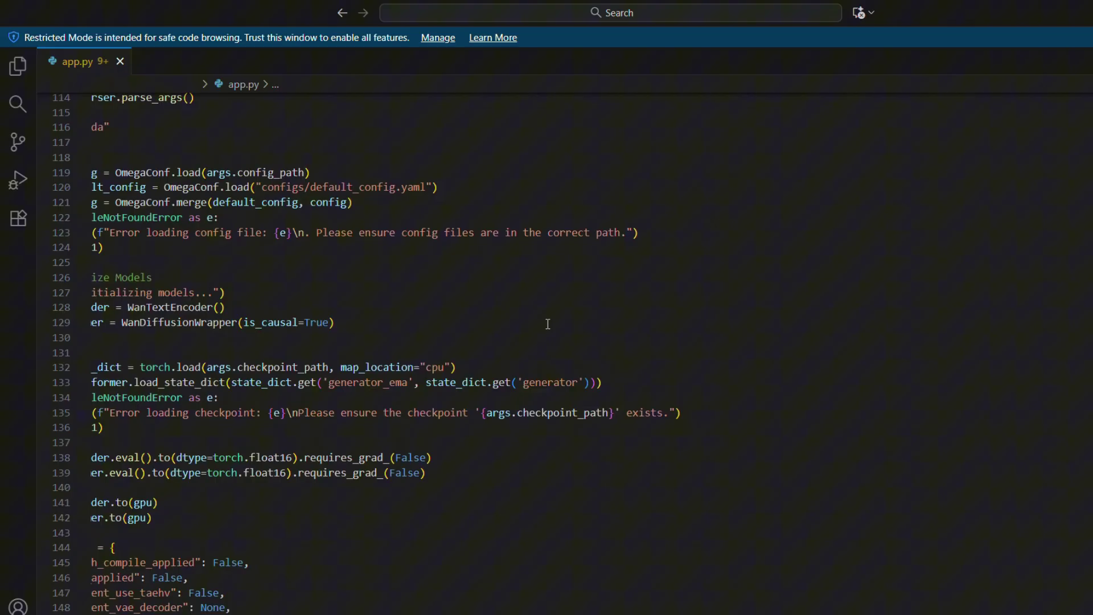
scroll(564, 353, "down", 20)
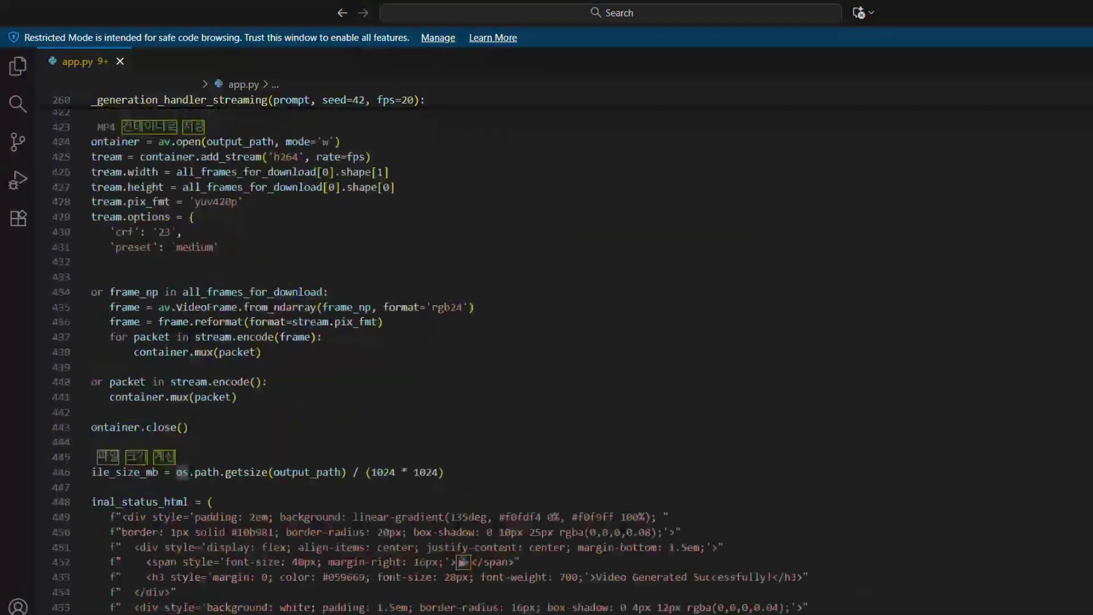
scroll(564, 352, "up", 20)
scroll(563, 353, "down", 20)
scroll(372, 411, "down", 20)
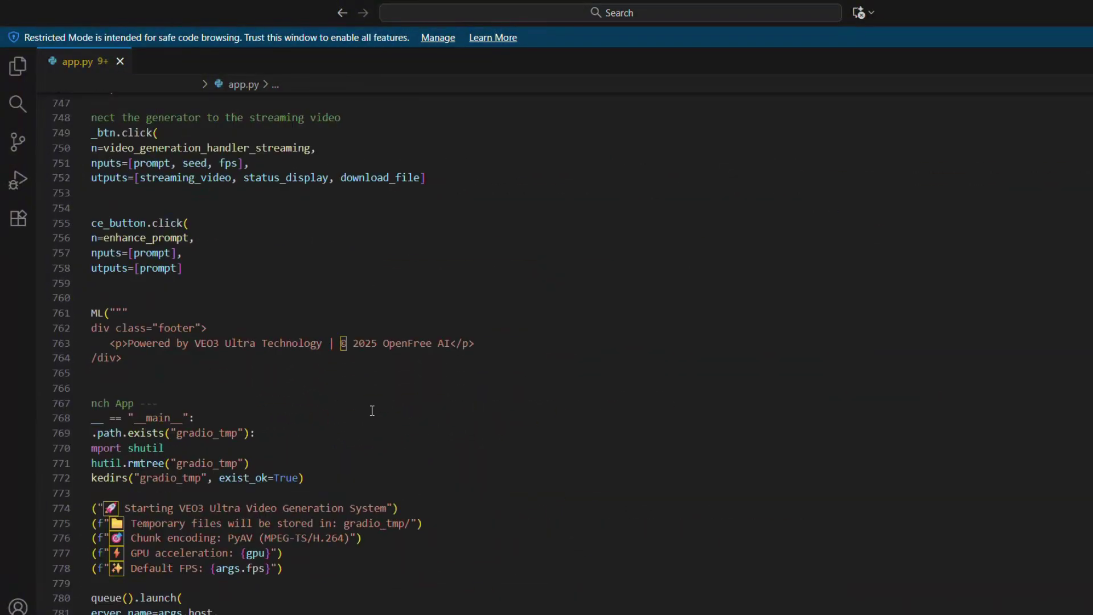
scroll(373, 410, "down", 5)
scroll(372, 410, "left", 3)
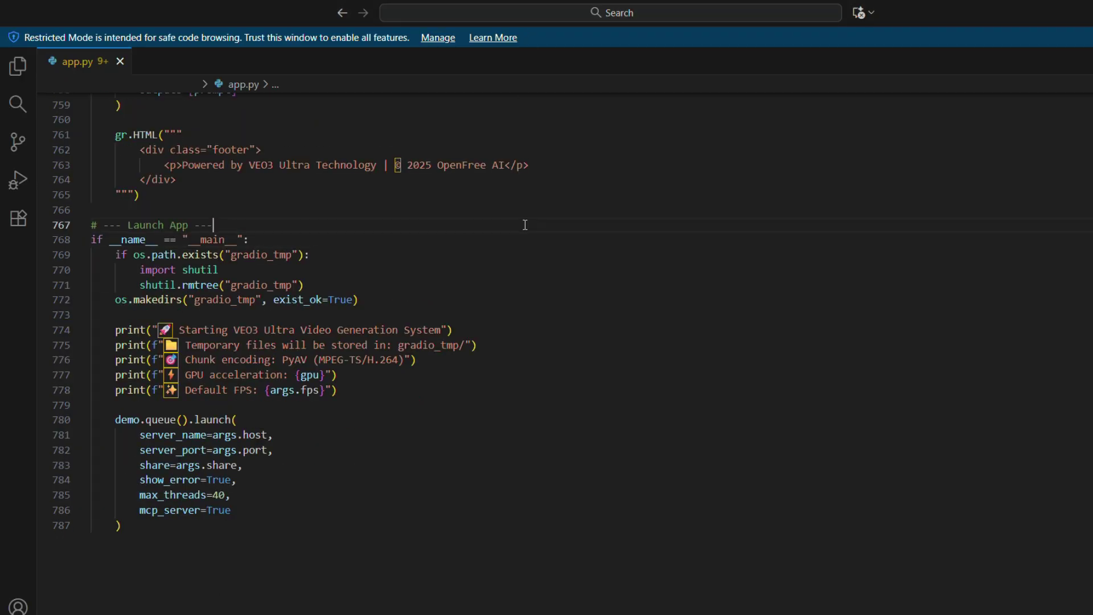
Step: Replace args.share with True in the demo.queue().launch() call on line 783
left_click(177, 425)
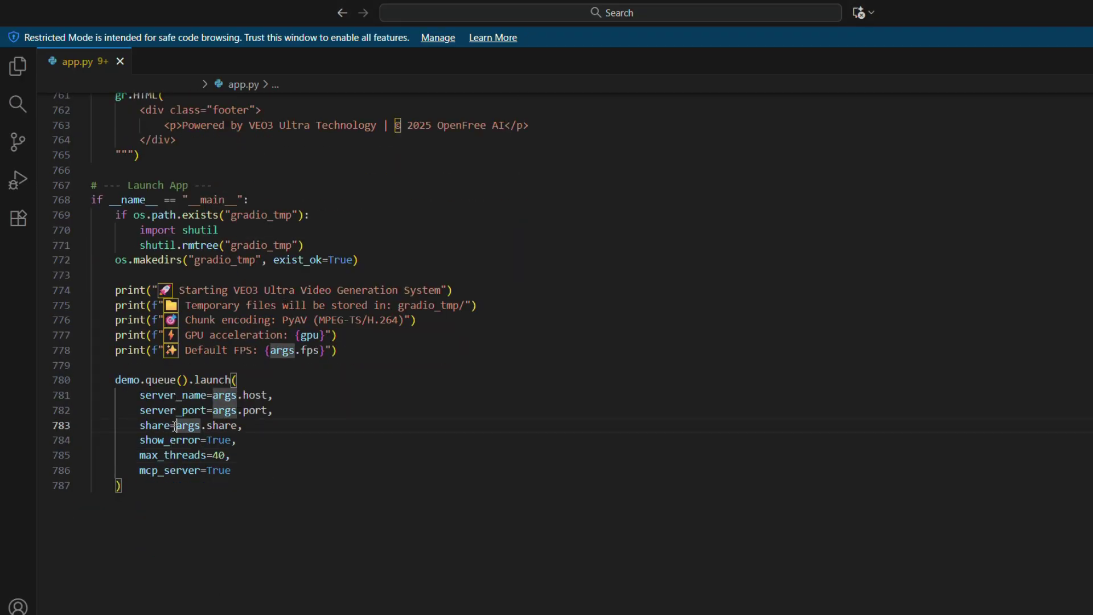
left_click_drag(176, 425, 239, 425)
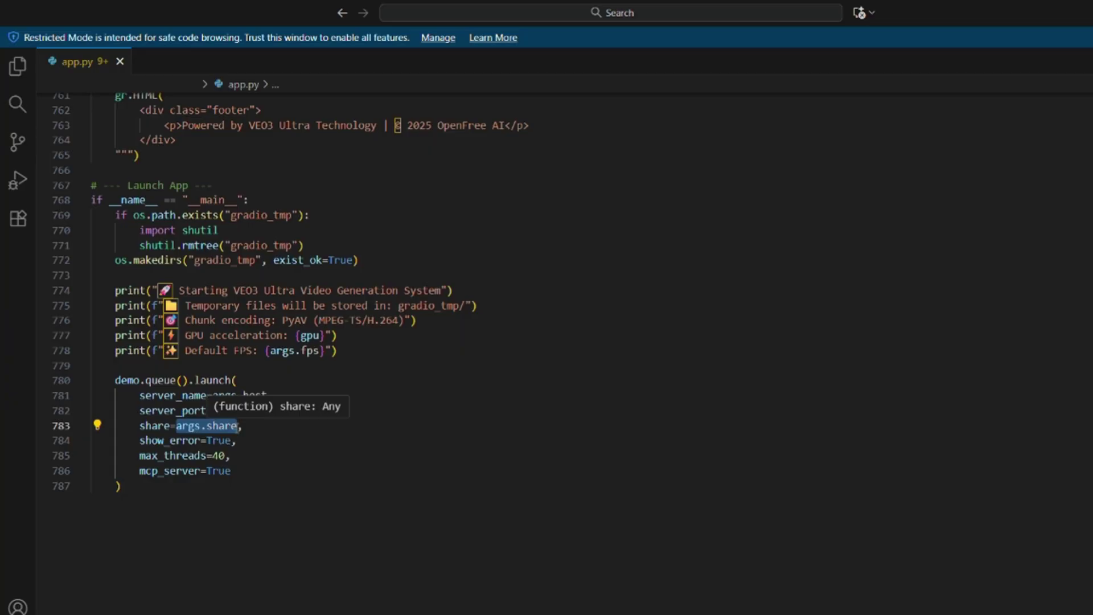
type("True")
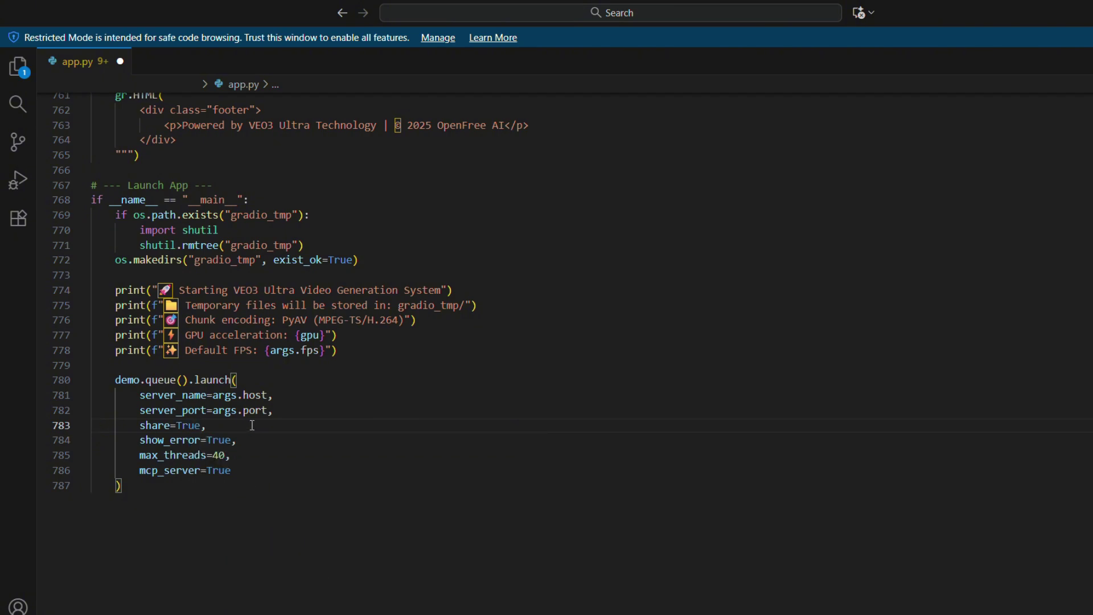
key("ctrl+z")
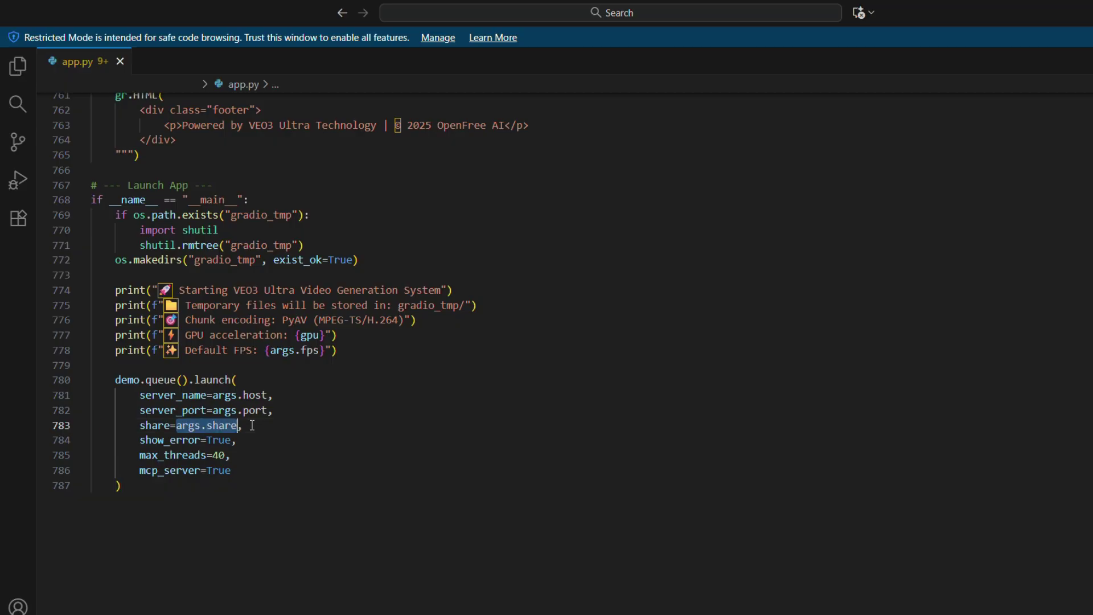
key("BackSpace")
type("True")
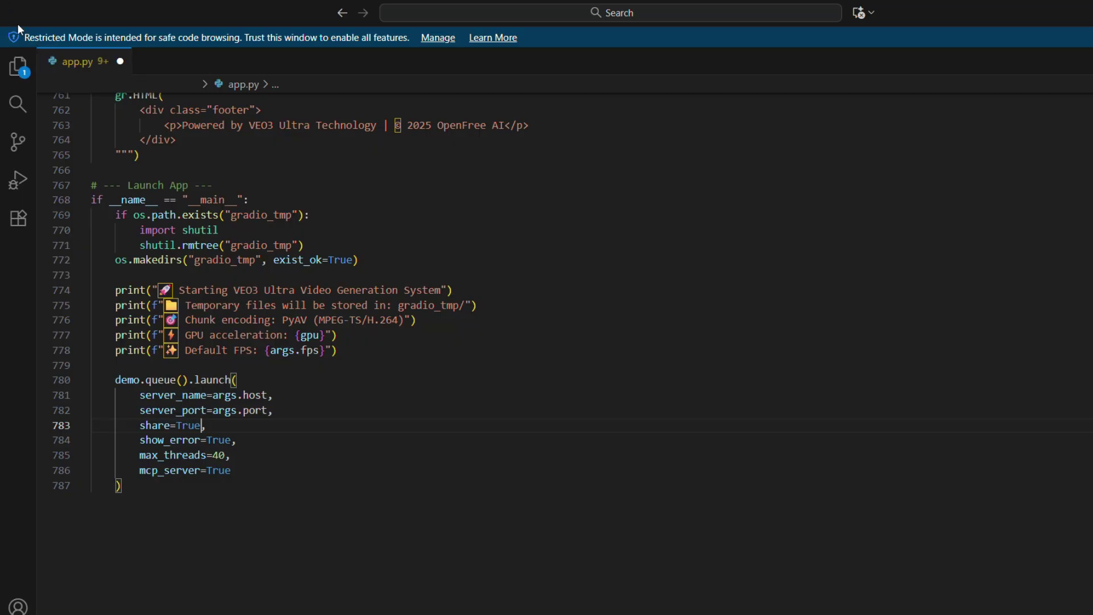
Step: Delete the old app.py and requirements.txt from Files and upload the edited versions
left_click(16, 74)
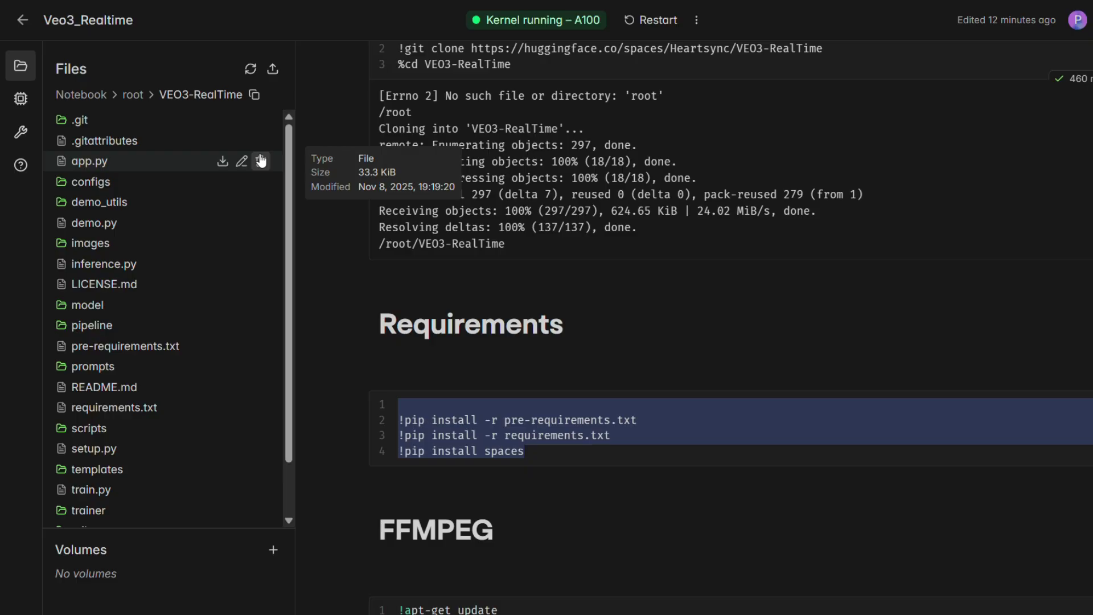
left_click(261, 161)
left_click(781, 380)
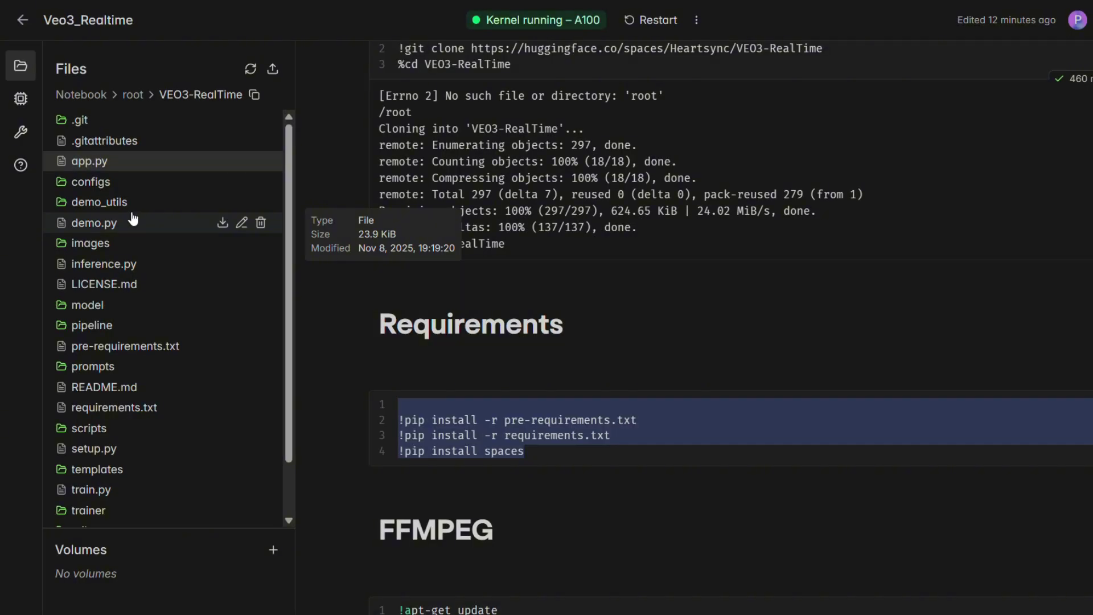
left_click(260, 387)
left_click(796, 385)
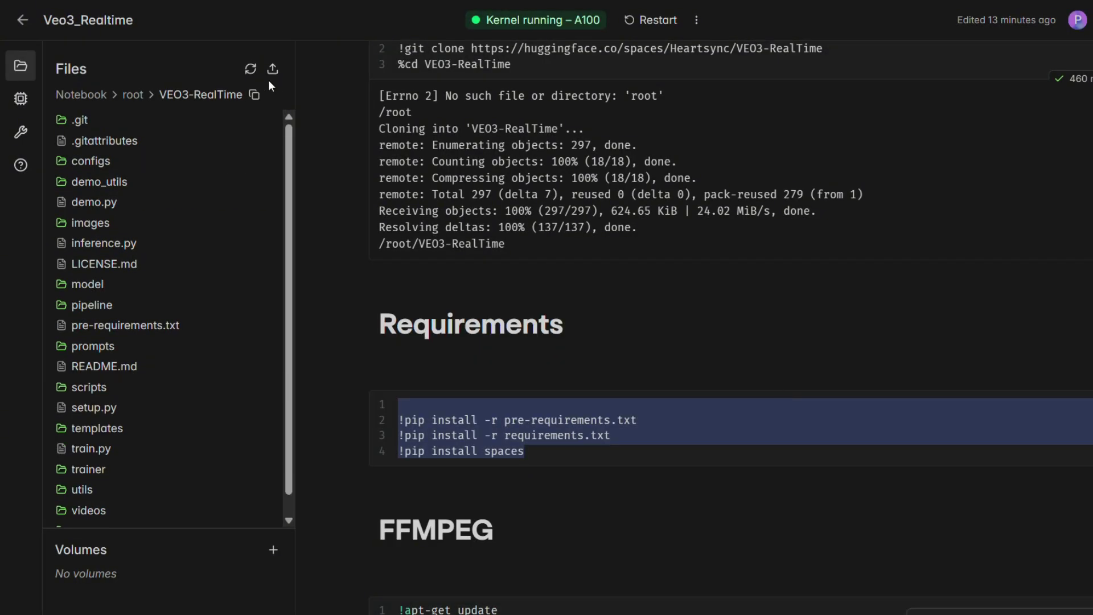
left_click_drag(881, 581, 996, 583)
left_click_drag(878, 582, 1025, 608)
Step: Run the Requirements cell, accepting the switch to %uv pip install
scroll(626, 308, "down", 3)
left_click(343, 298)
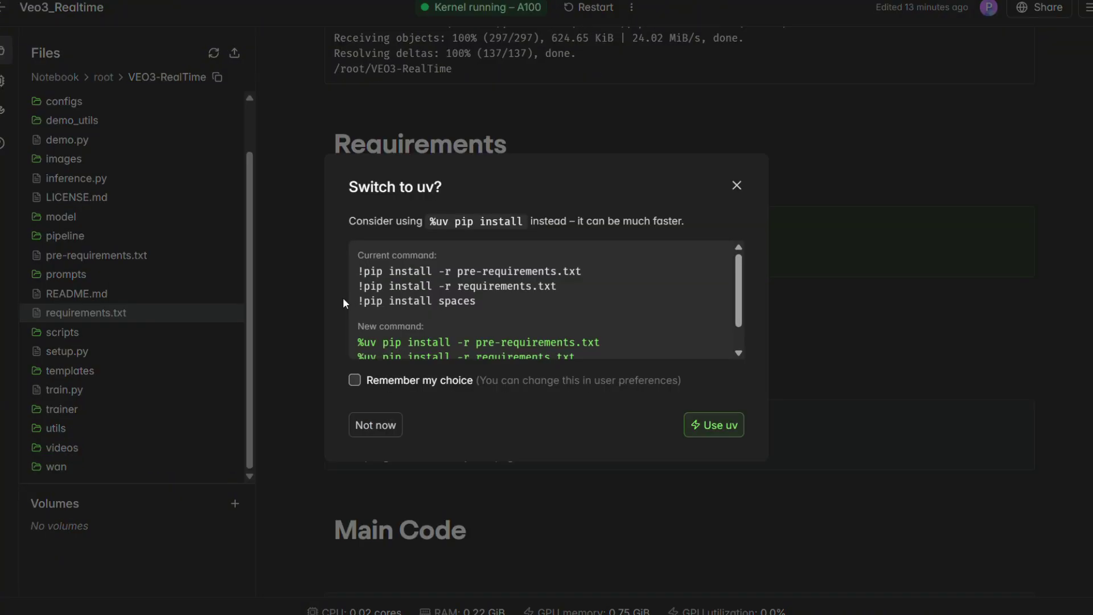
scroll(496, 341, "down", 1)
left_click(713, 425)
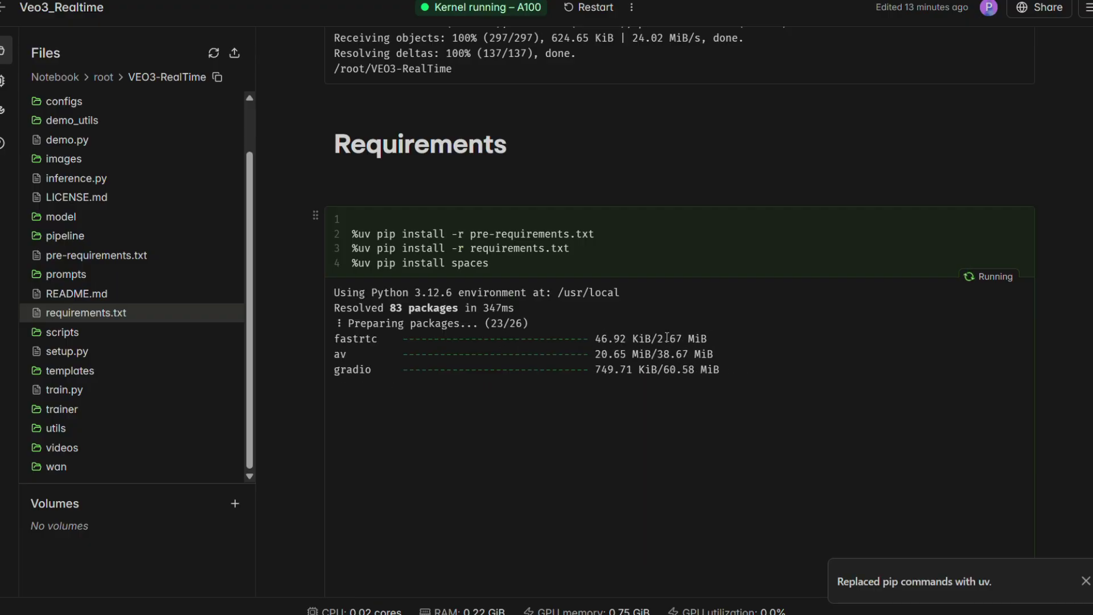
scroll(668, 341, "down", 2)
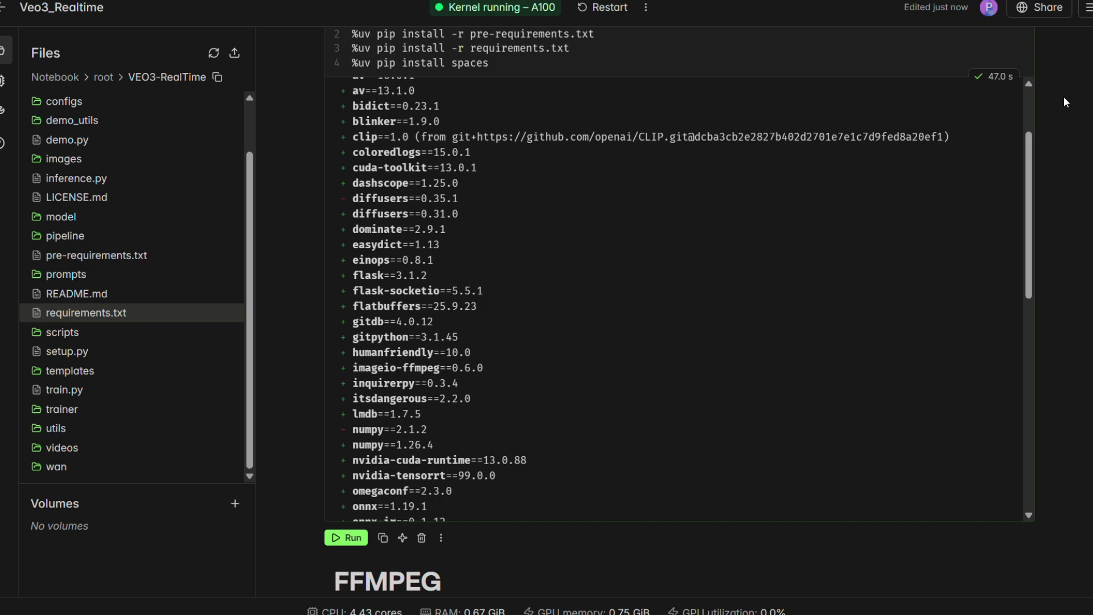
scroll(1000, 285, "down", 6)
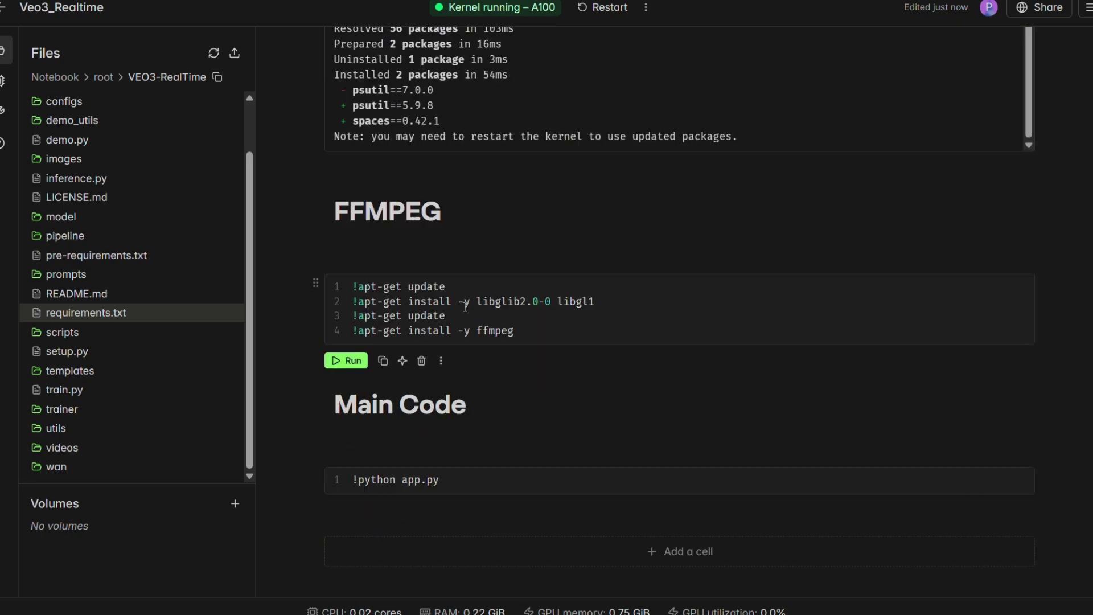
Step: Run the FFMPEG apt-get cell to install libglib2.0 and ffmpeg
left_click_drag(359, 290, 481, 330)
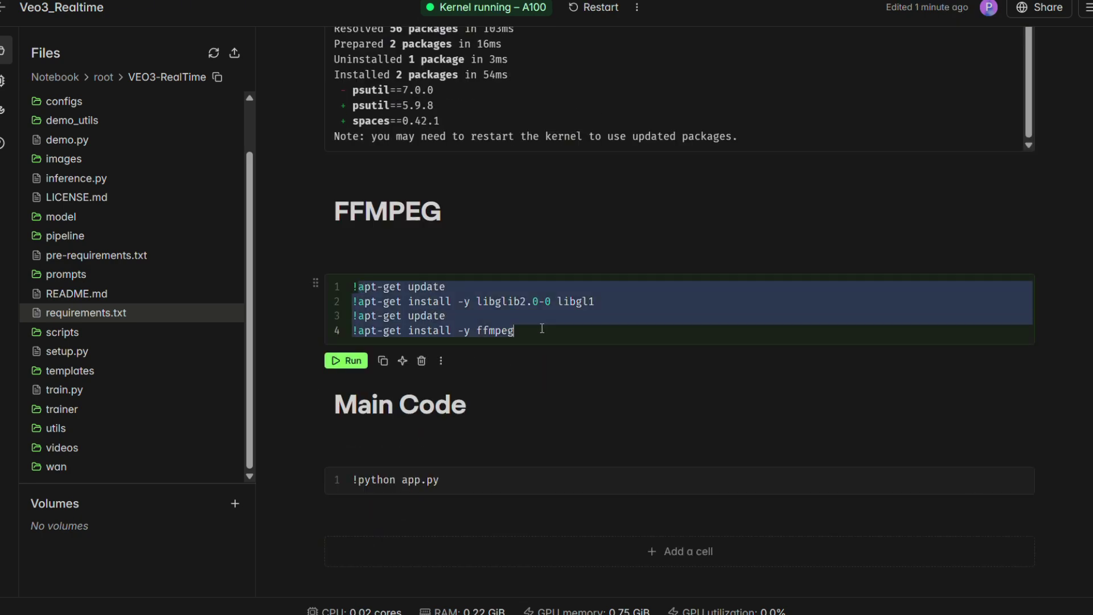
left_click(481, 329)
scroll(481, 329, "down", 1)
key("shift+Up")
key("shift+Up")
key("shift+Up")
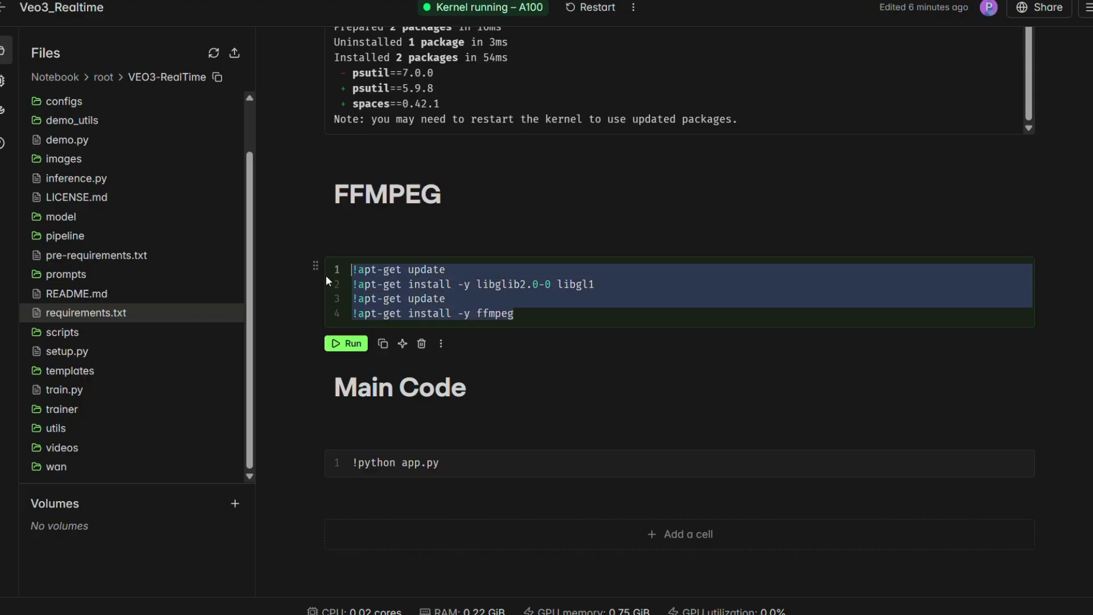
key("shift+Return")
Step: Run the !python app.py cell to launch the app with a public gradio.live link
scroll(692, 307, "down", 4)
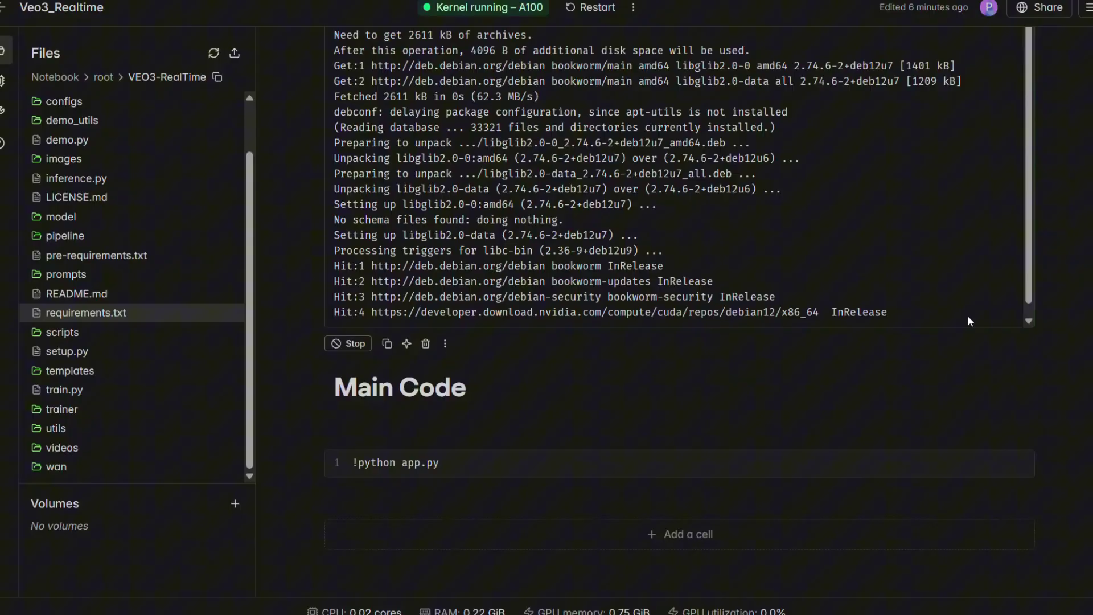
scroll(889, 309, "up", 10)
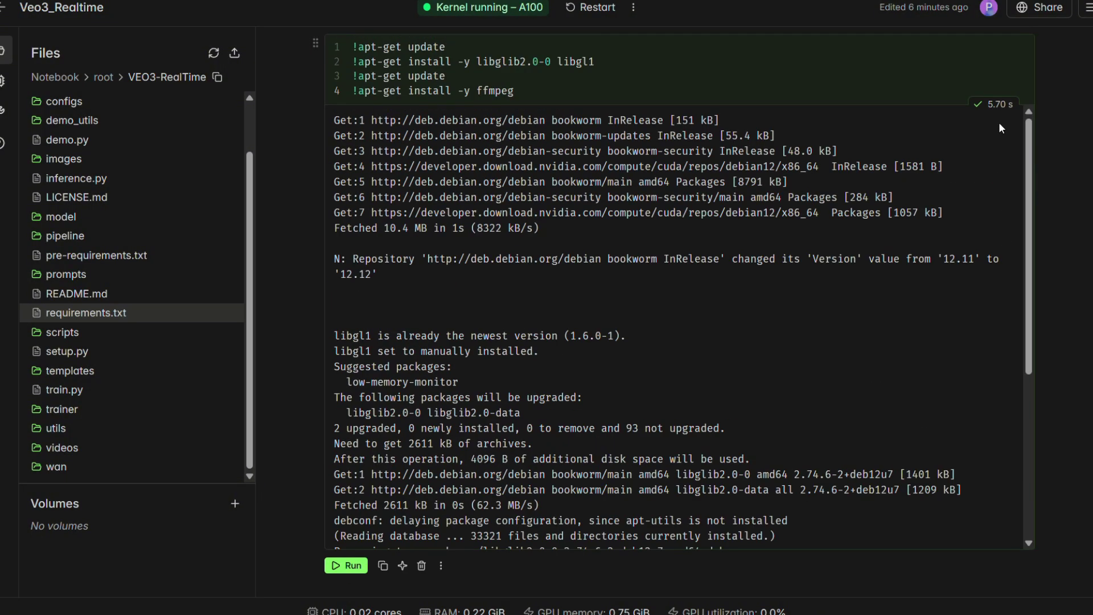
scroll(1010, 159, "down", 10)
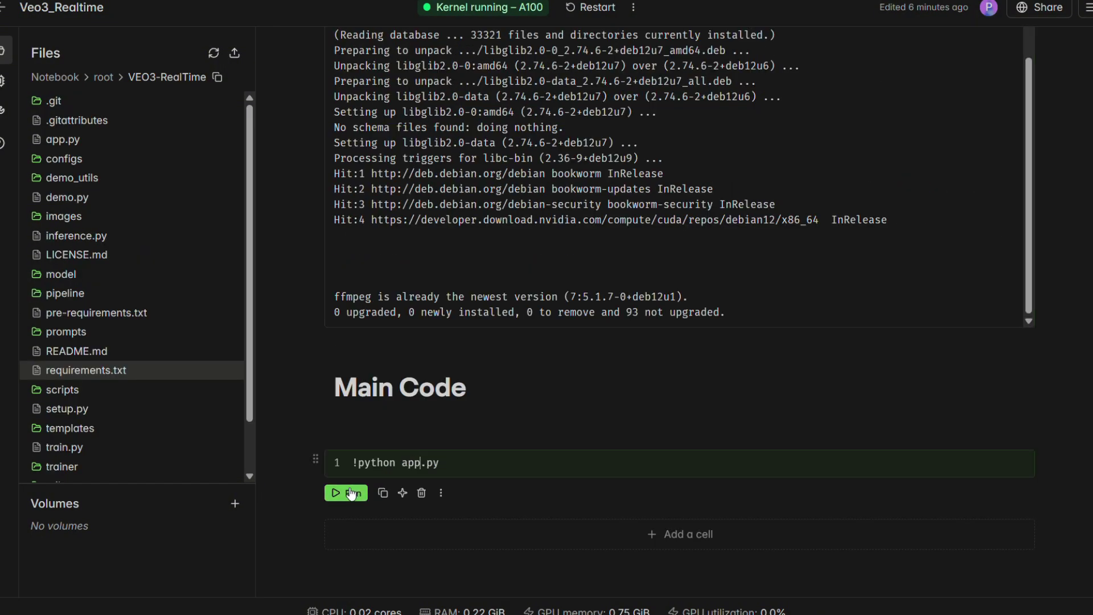
left_click(351, 493)
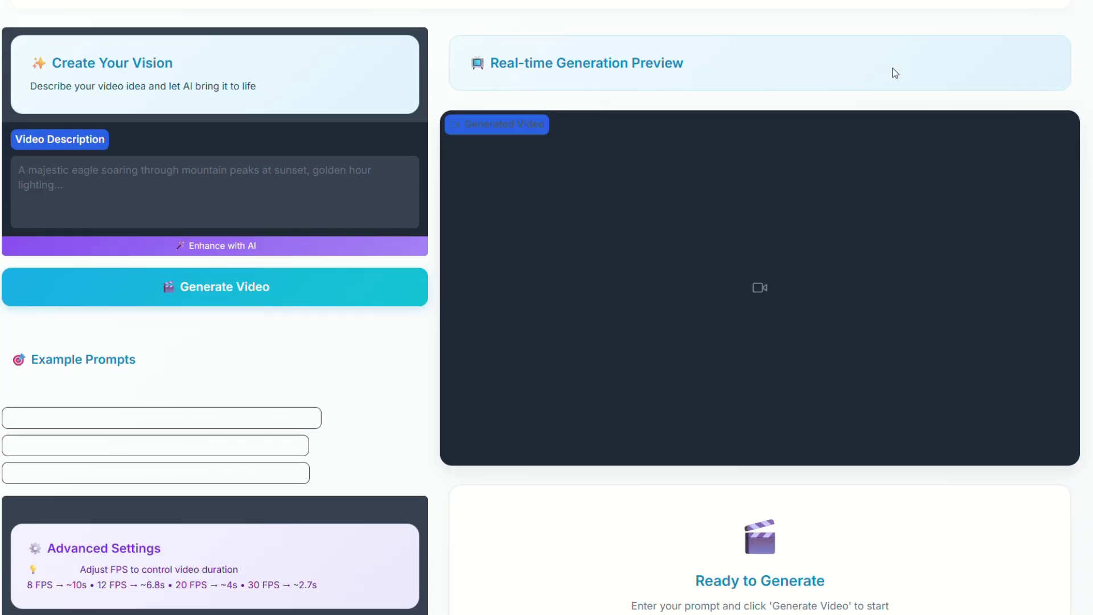
Step: Scroll the VEO3 Real-Time page to review the rain-dance video regenerated at 30 FPS
scroll(895, 73, "down", 3)
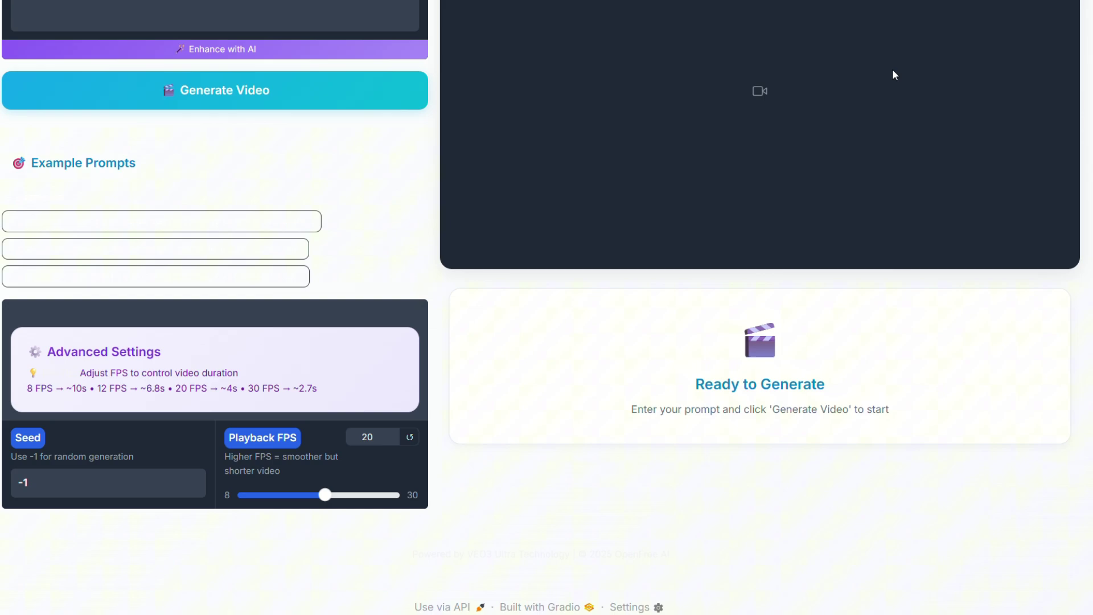
scroll(888, 77, "up", 3)
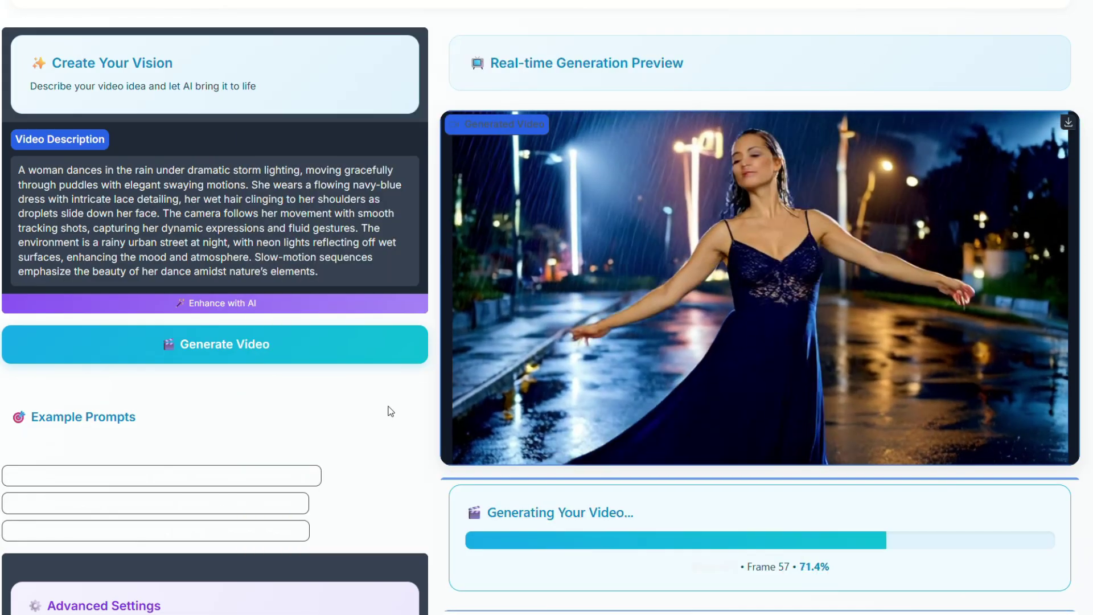
scroll(391, 411, "down", 1)
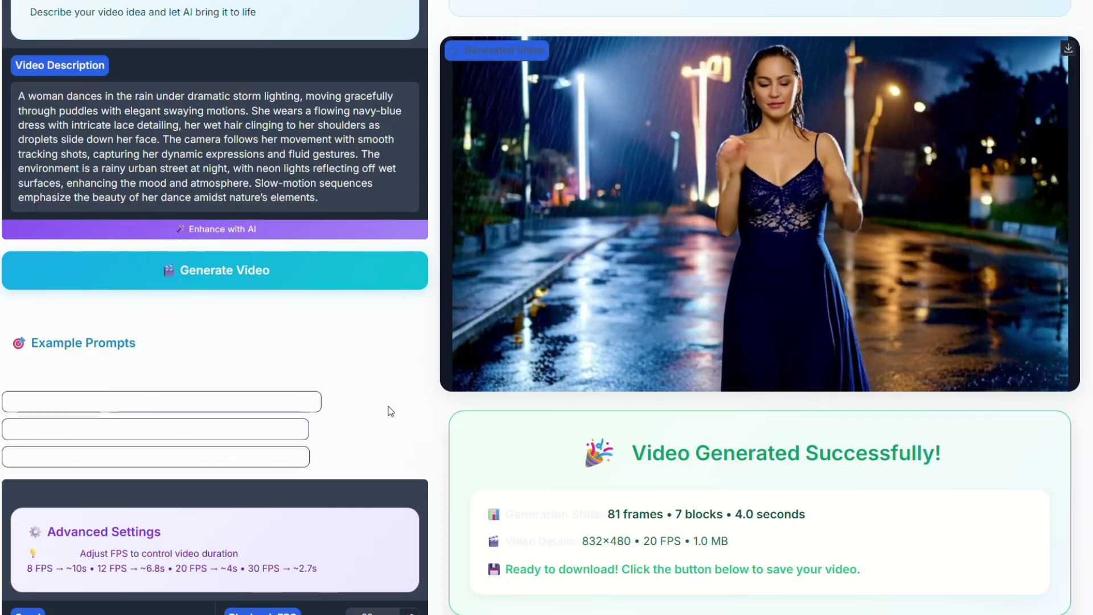
mouse_move(747, 346)
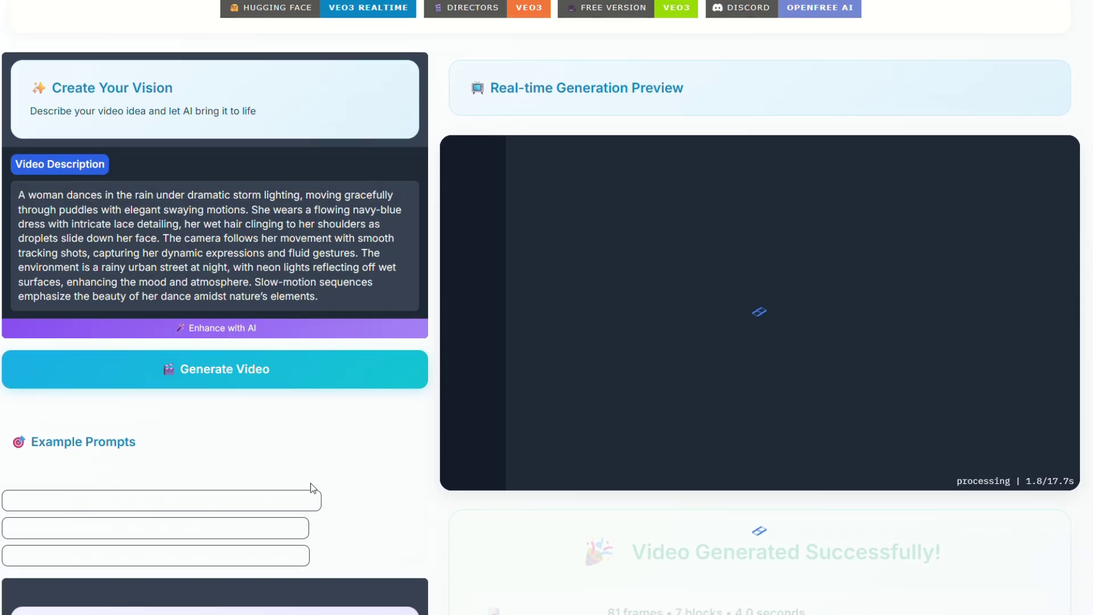
scroll(310, 483, "down", 1)
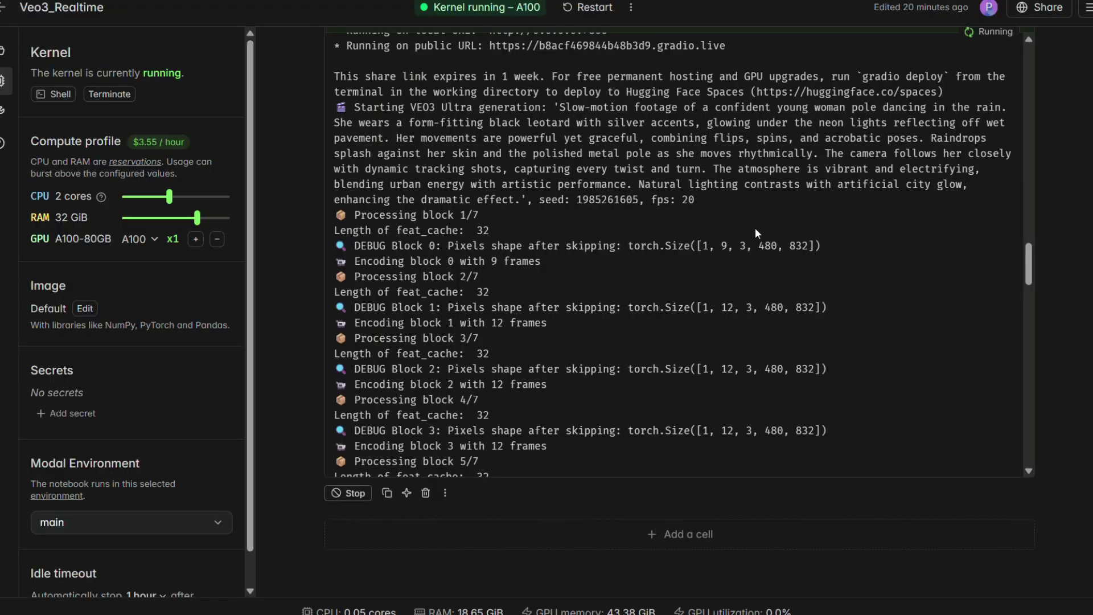
scroll(803, 267, "down", 15)
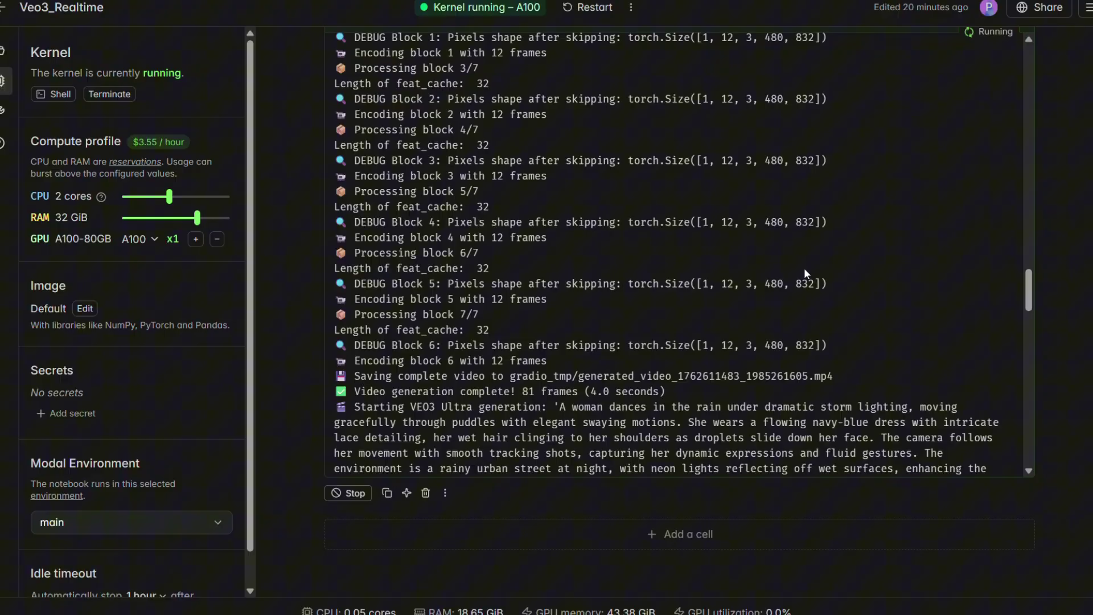
scroll(804, 270, "up", 6)
scroll(805, 278, "down", 10)
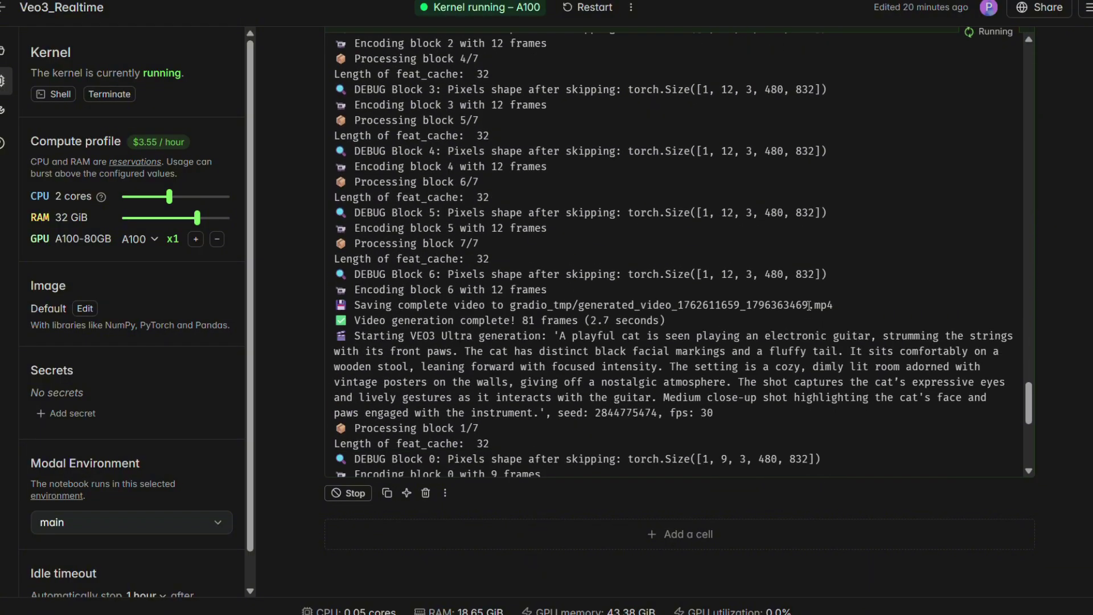